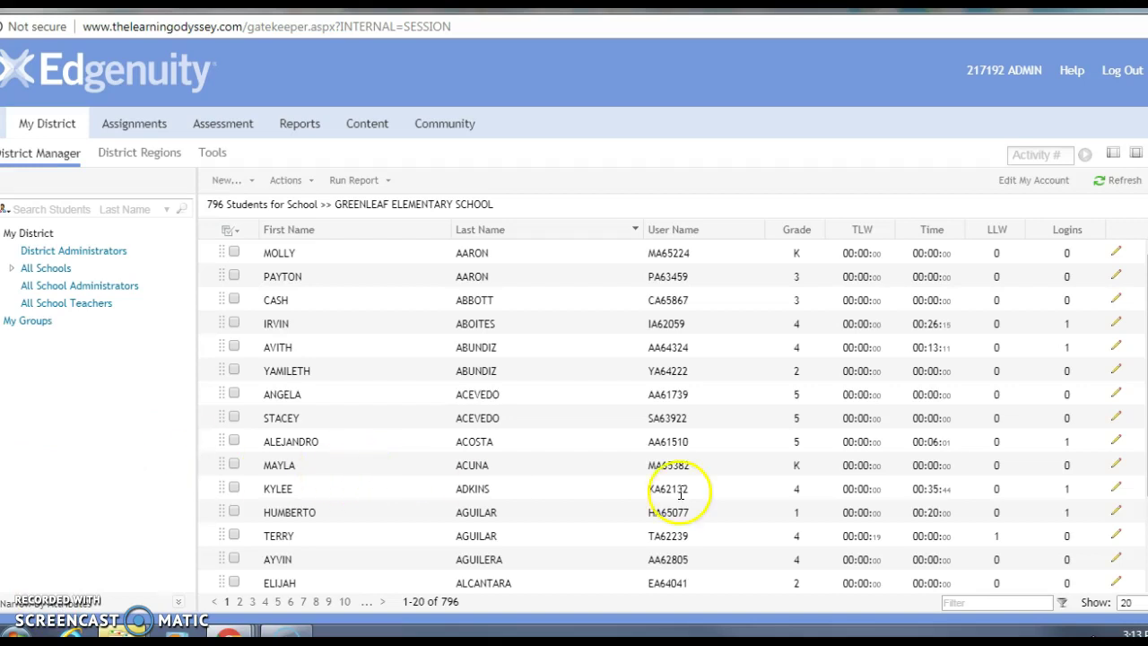
Open Greenleaf Elementary's student list from the district's All Schools view
click(332, 276)
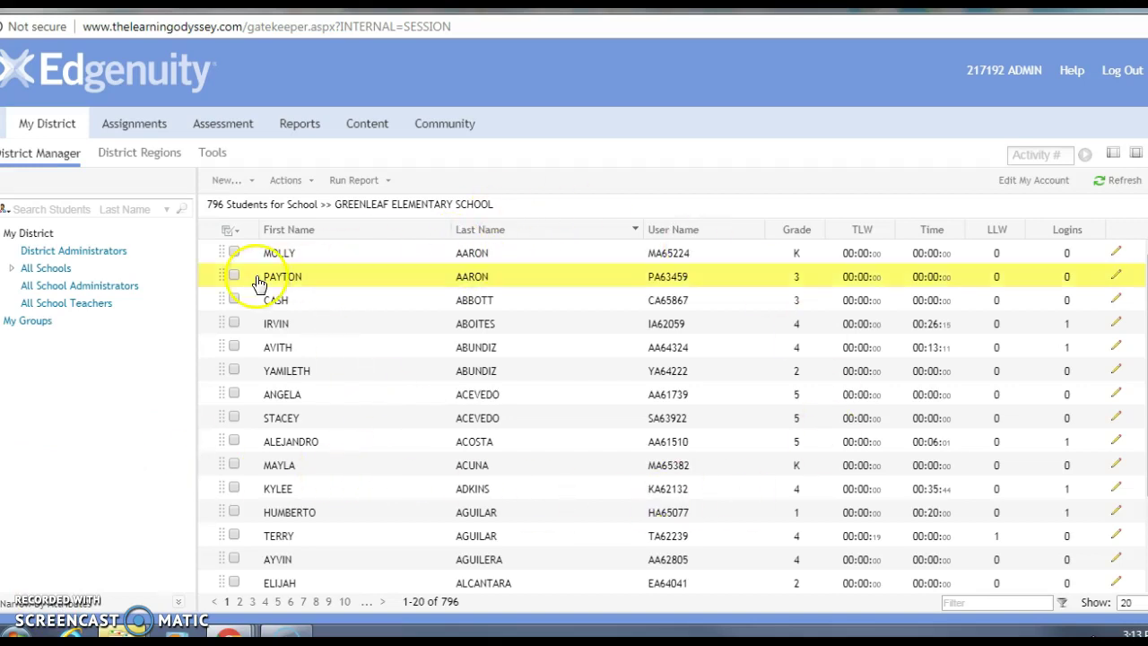
click(43, 269)
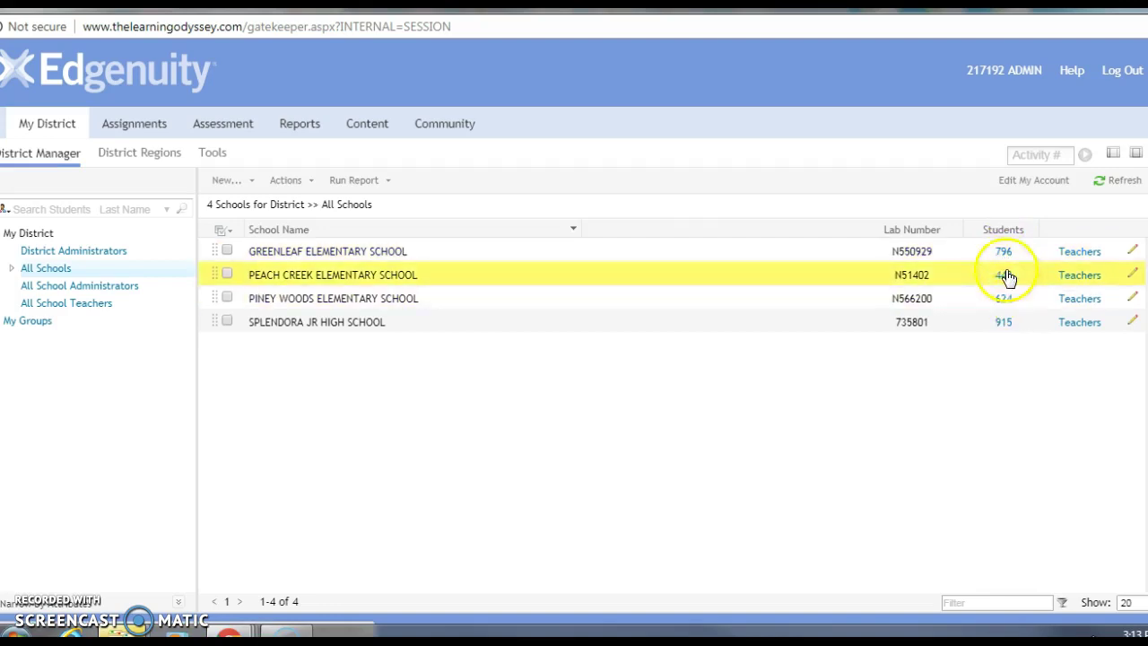
click(1002, 253)
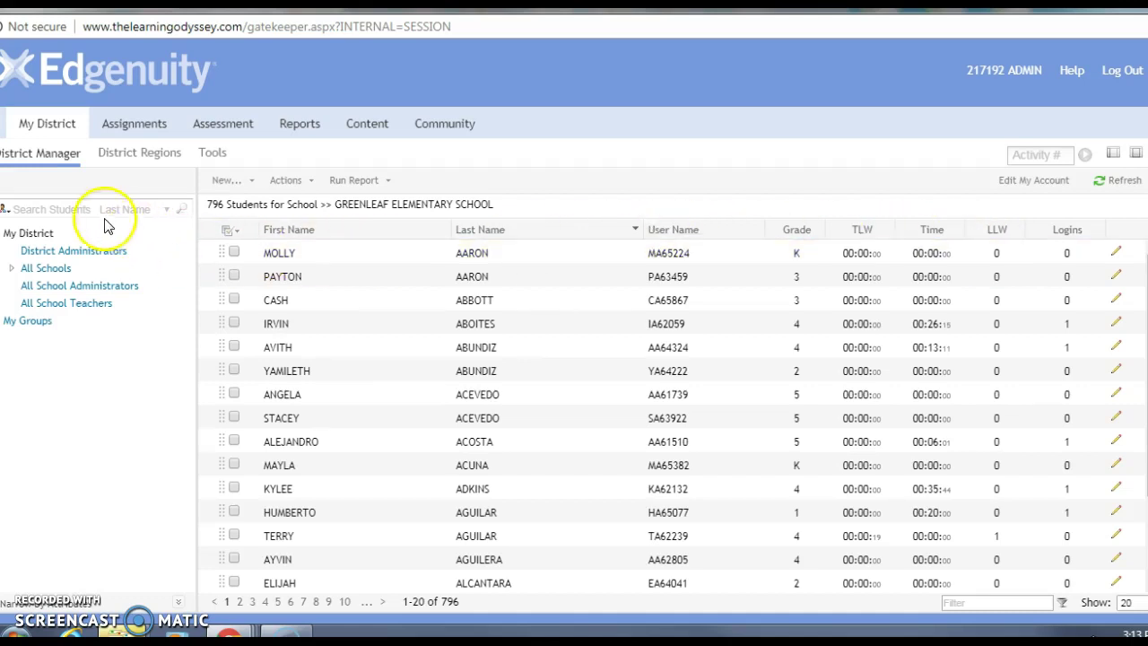
Search district students by the new student's last name, find no matches, and return to All Schools
click(24, 209)
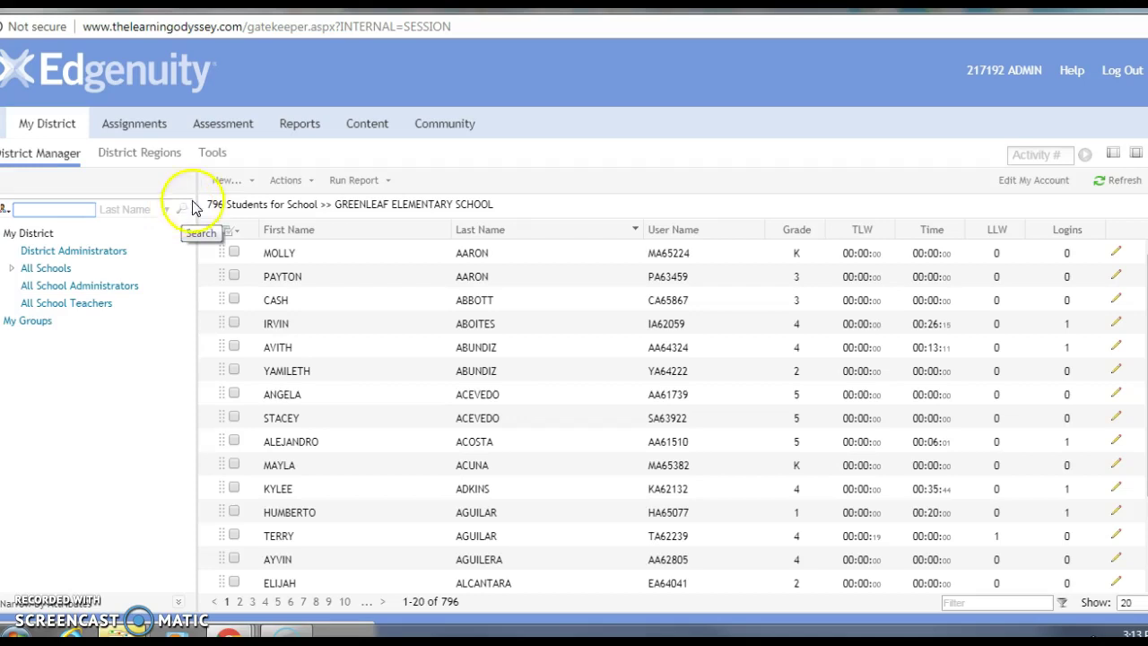
click(50, 210)
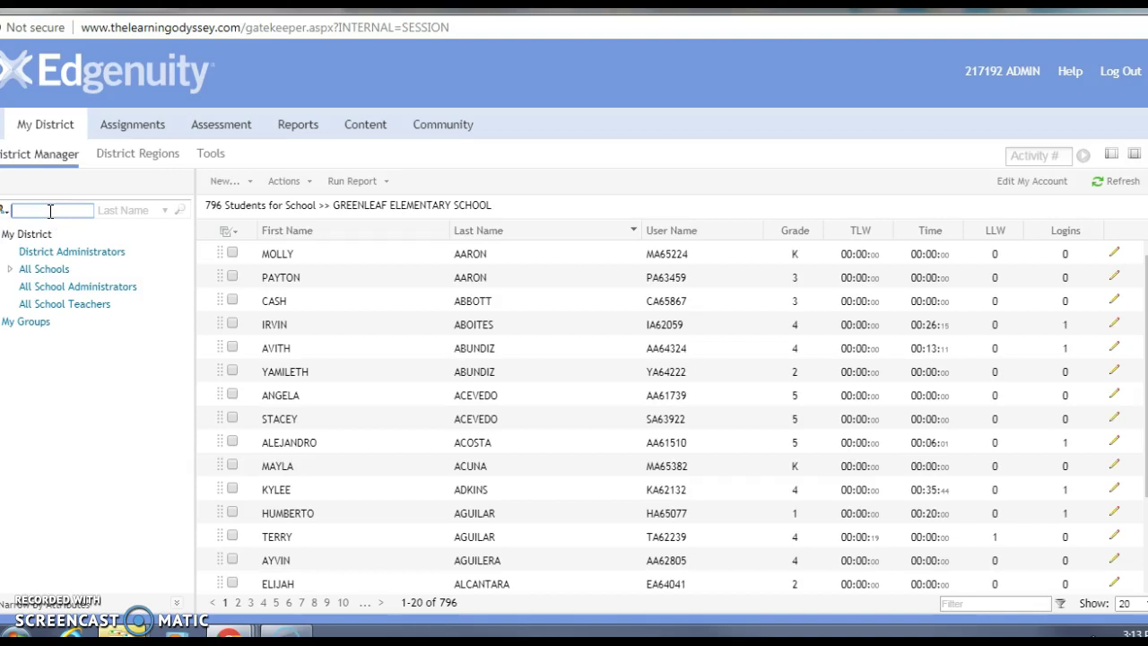
click(43, 213)
text(zarata)
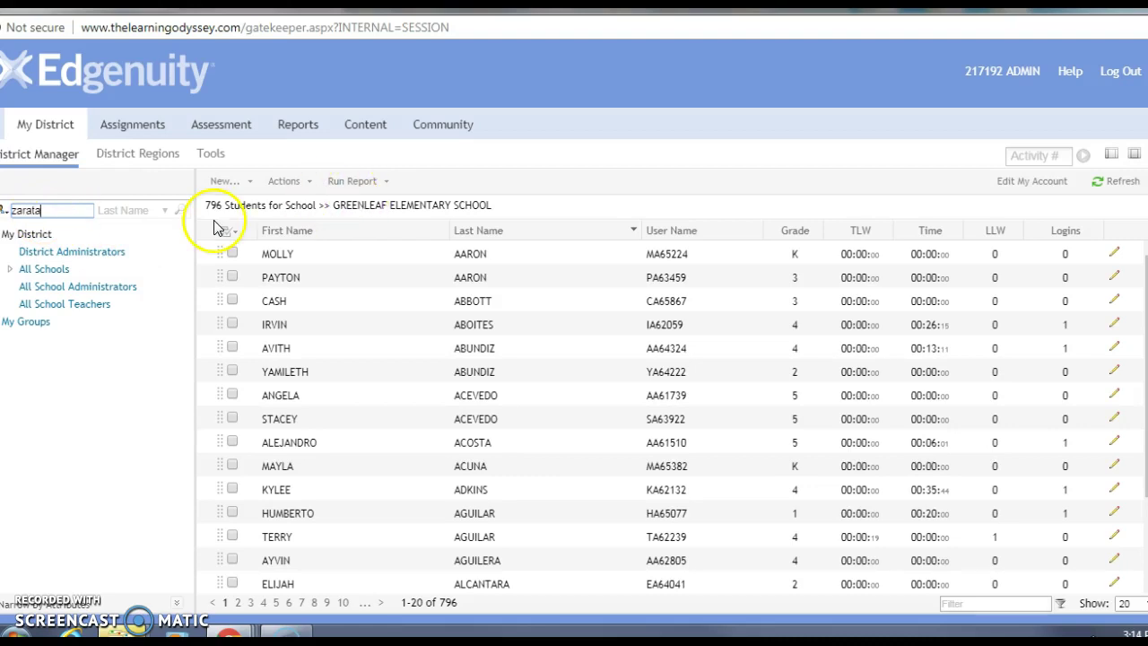
click(180, 215)
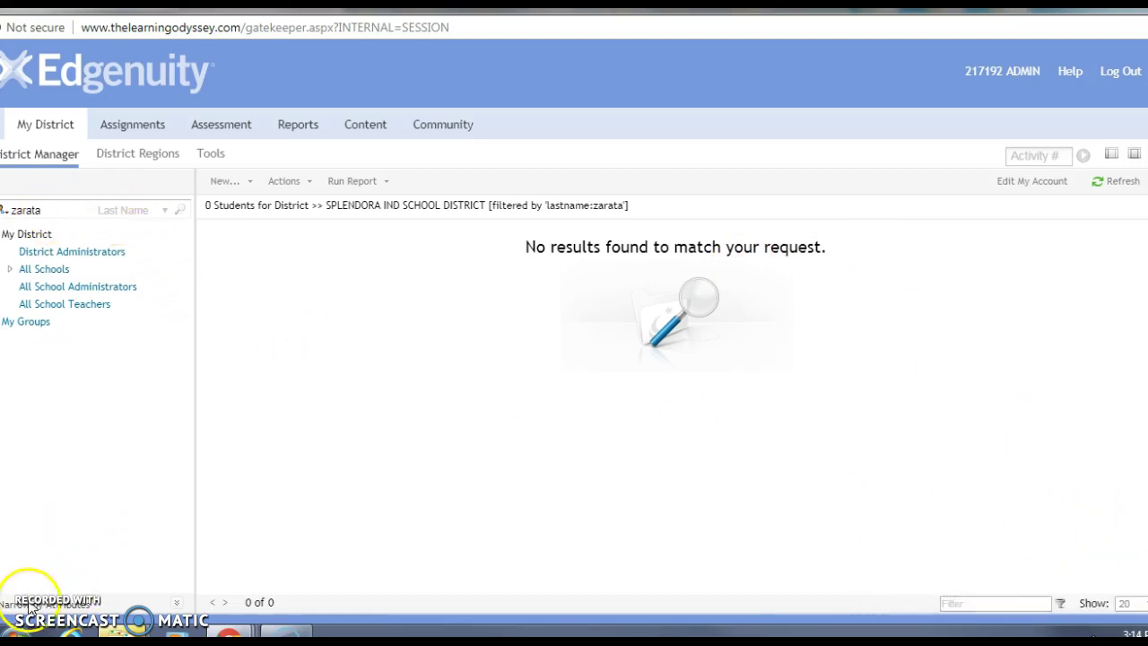
click(46, 270)
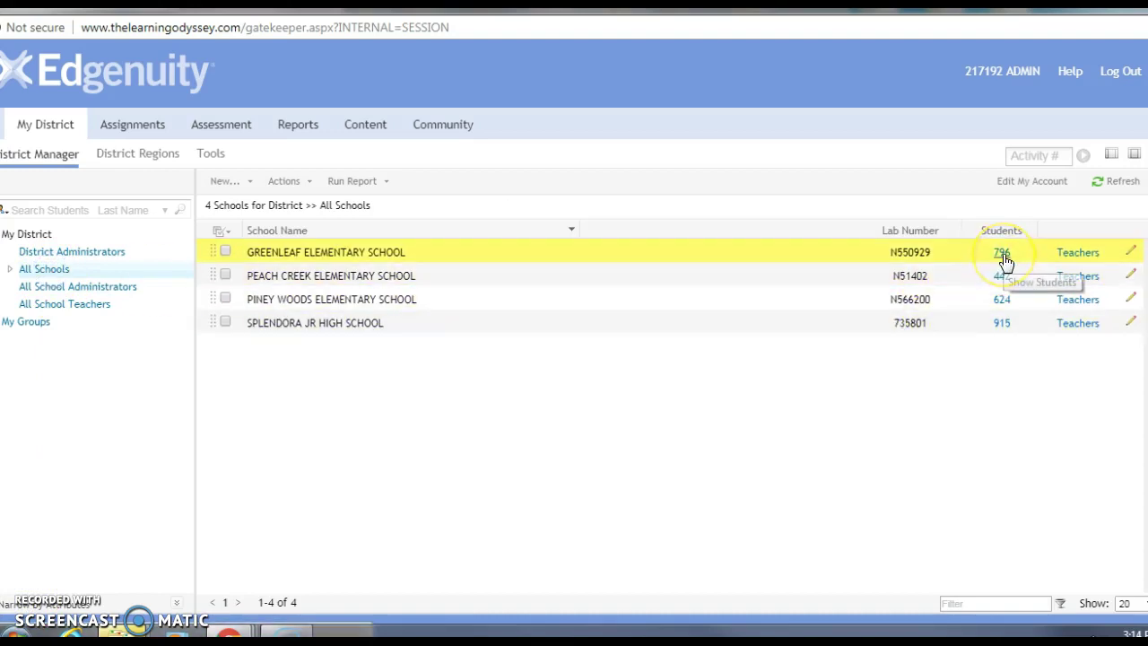
Open Greenleaf Elementary's roster of 796 students and try the New > Student menu
click(1003, 256)
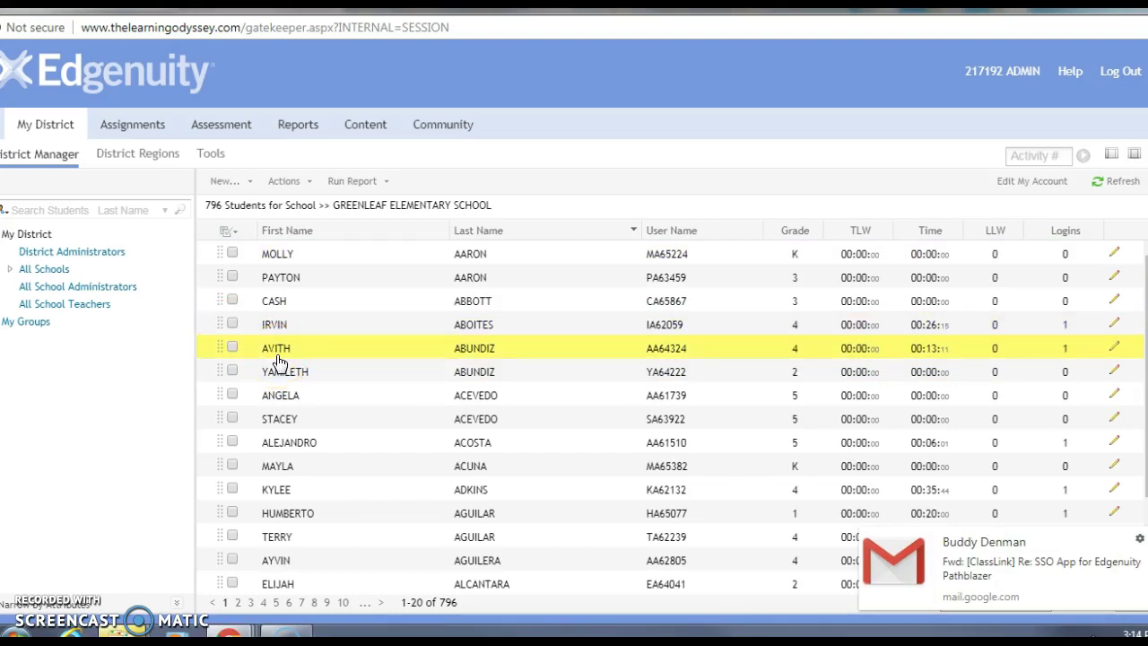
click(225, 182)
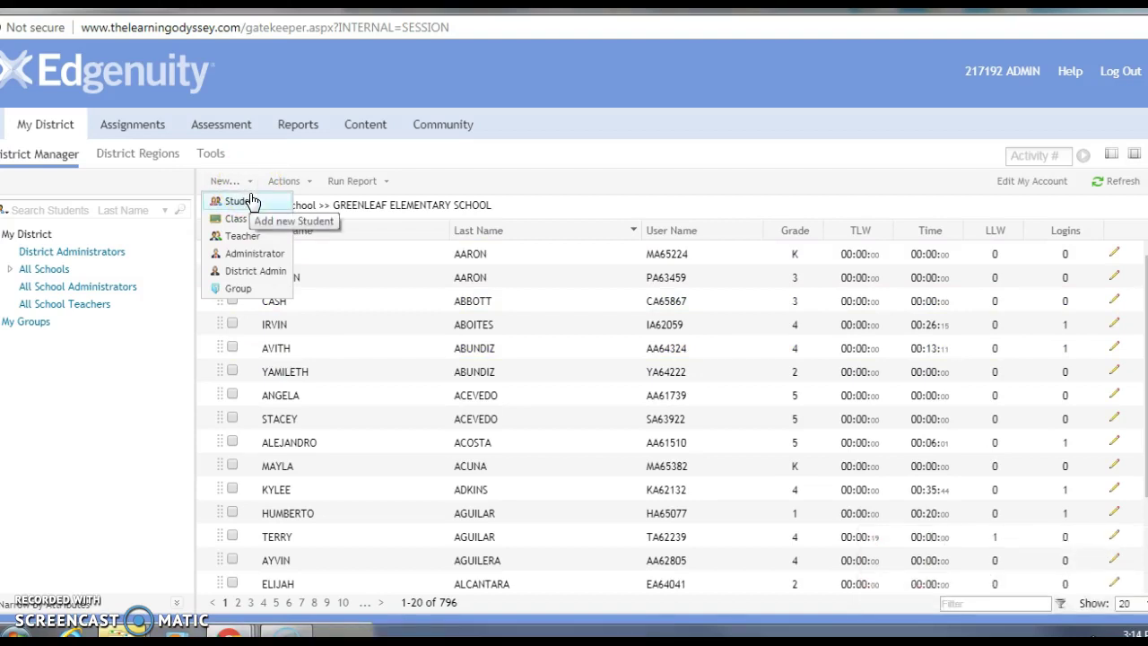
click(251, 199)
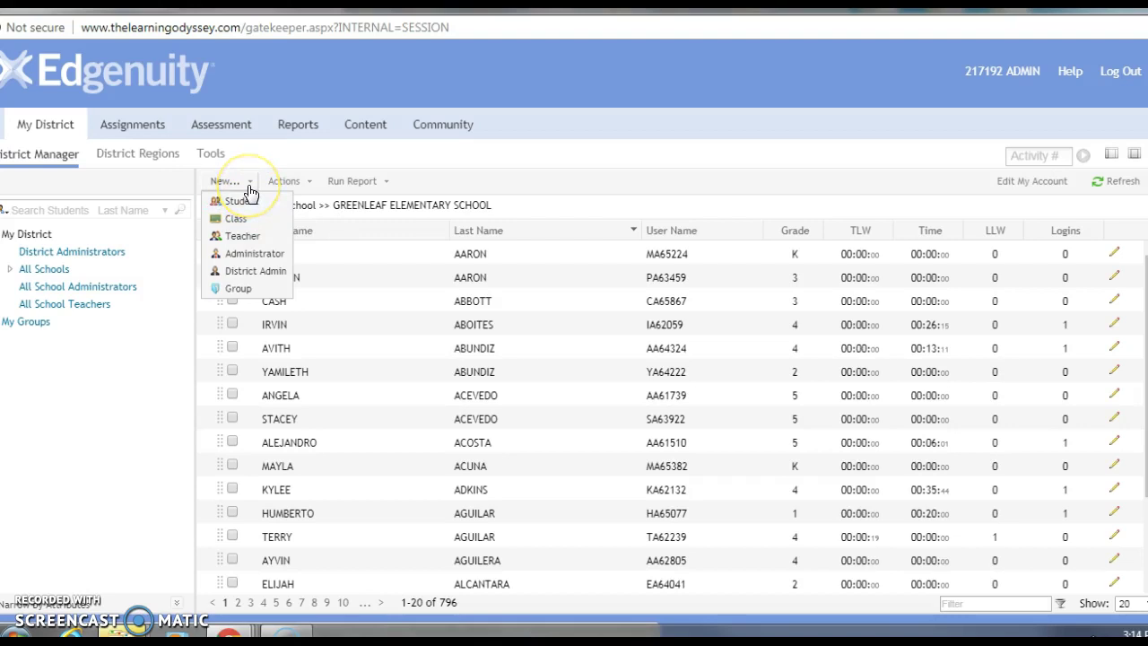
click(250, 199)
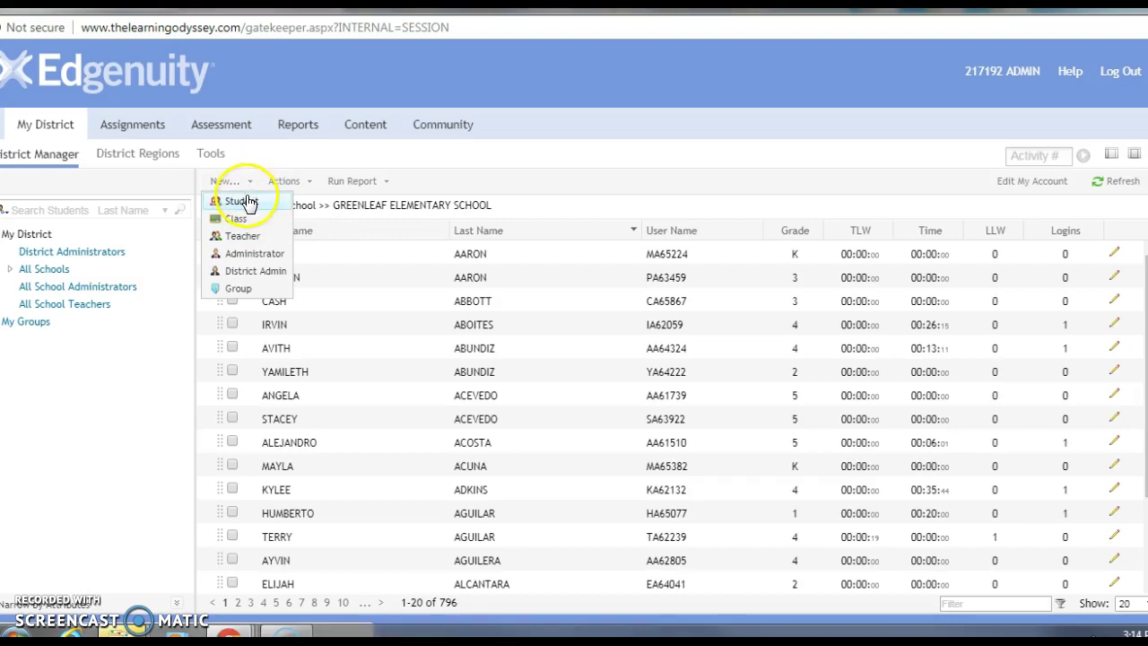
click(242, 274)
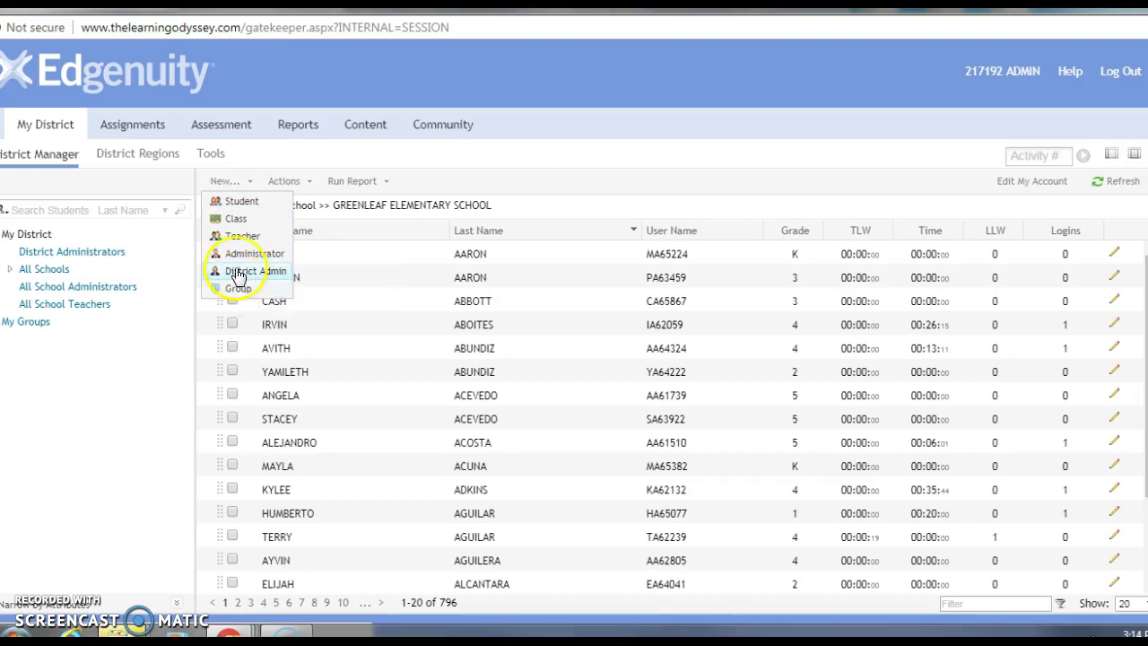
click(244, 202)
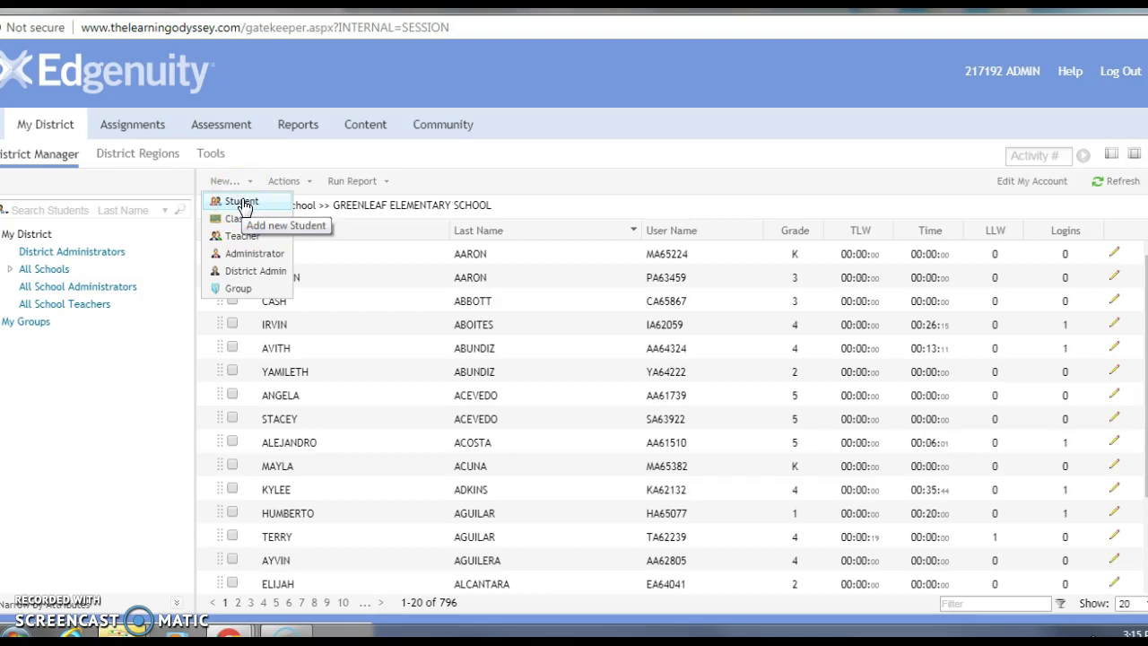
Open a new Student Profile and review its name fields and grade level list
click(242, 203)
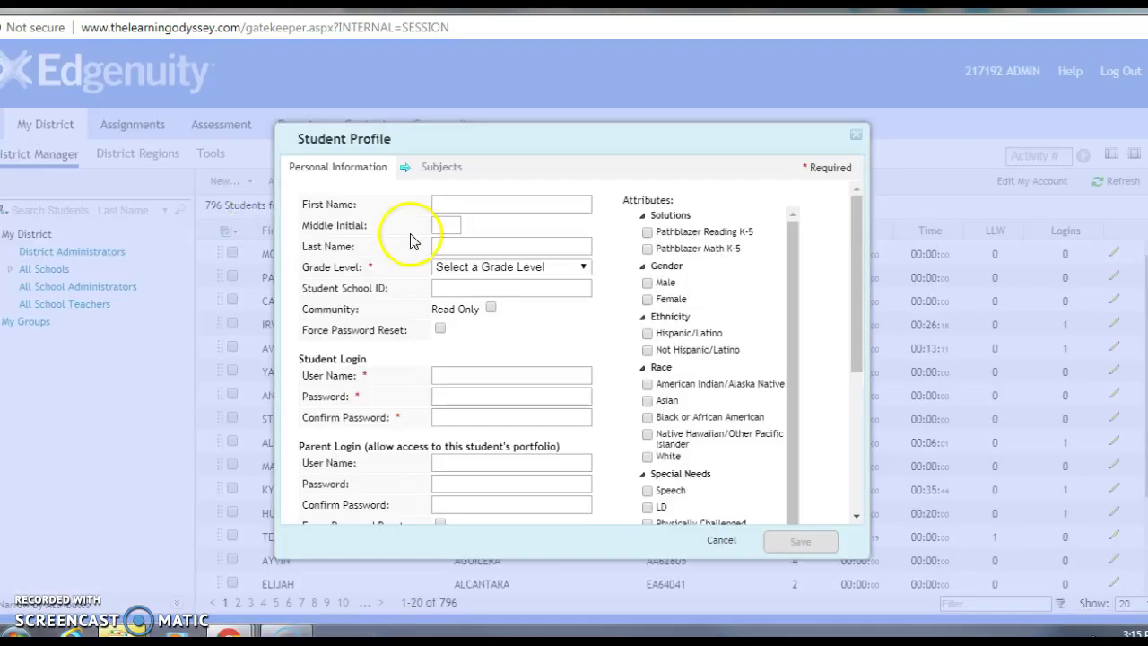
click(470, 203)
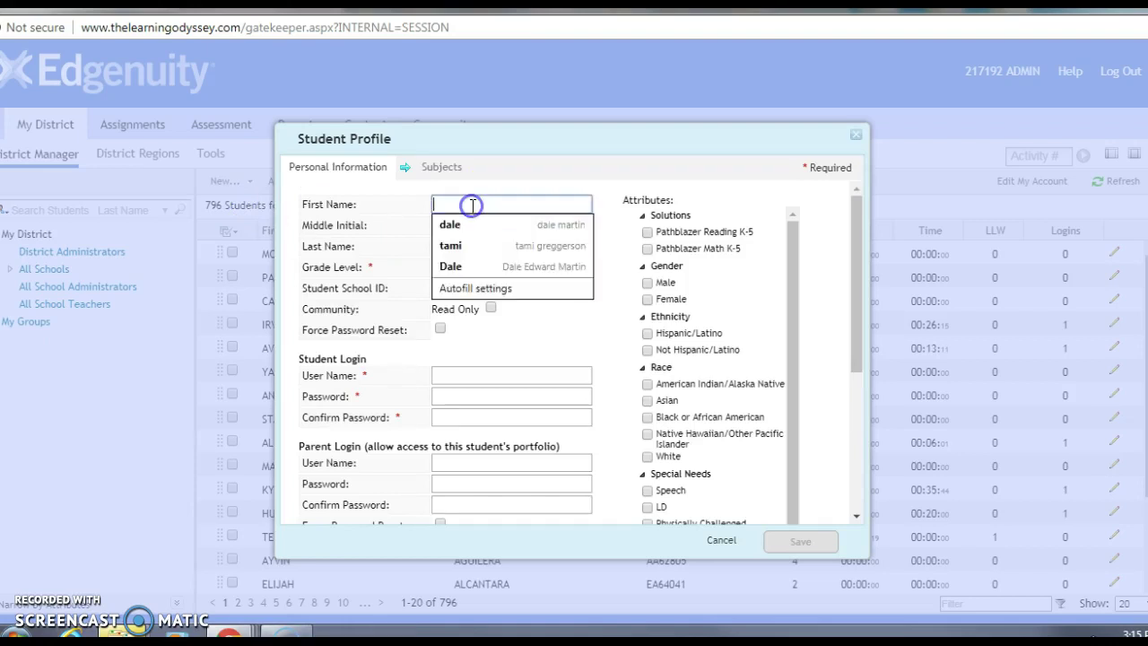
click(617, 175)
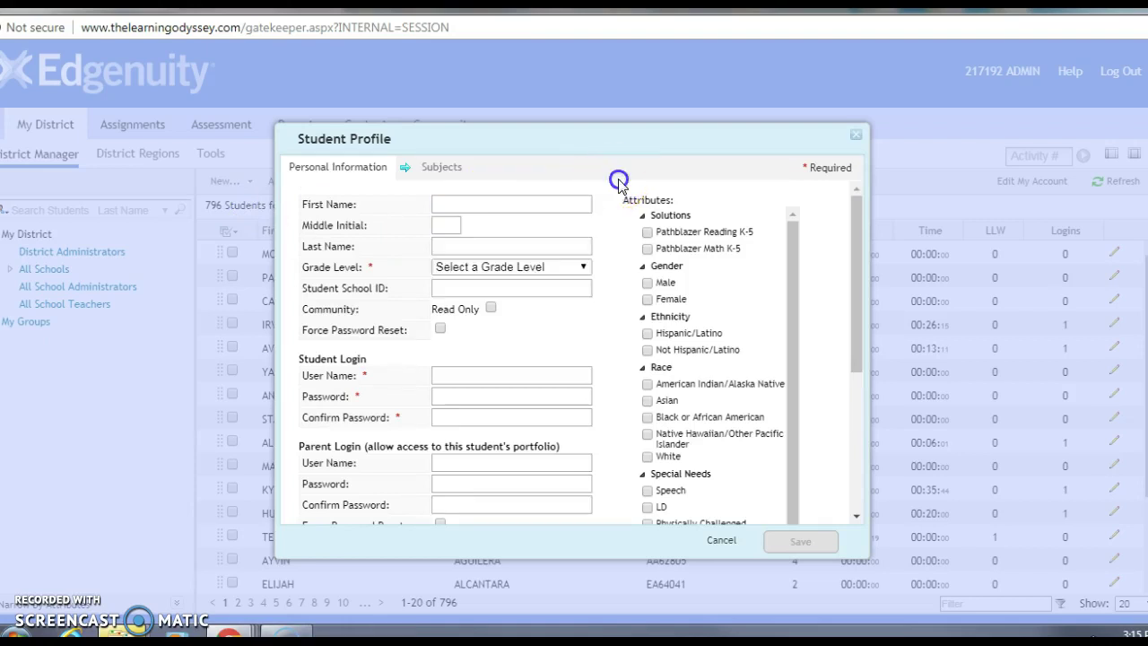
click(469, 246)
click(617, 265)
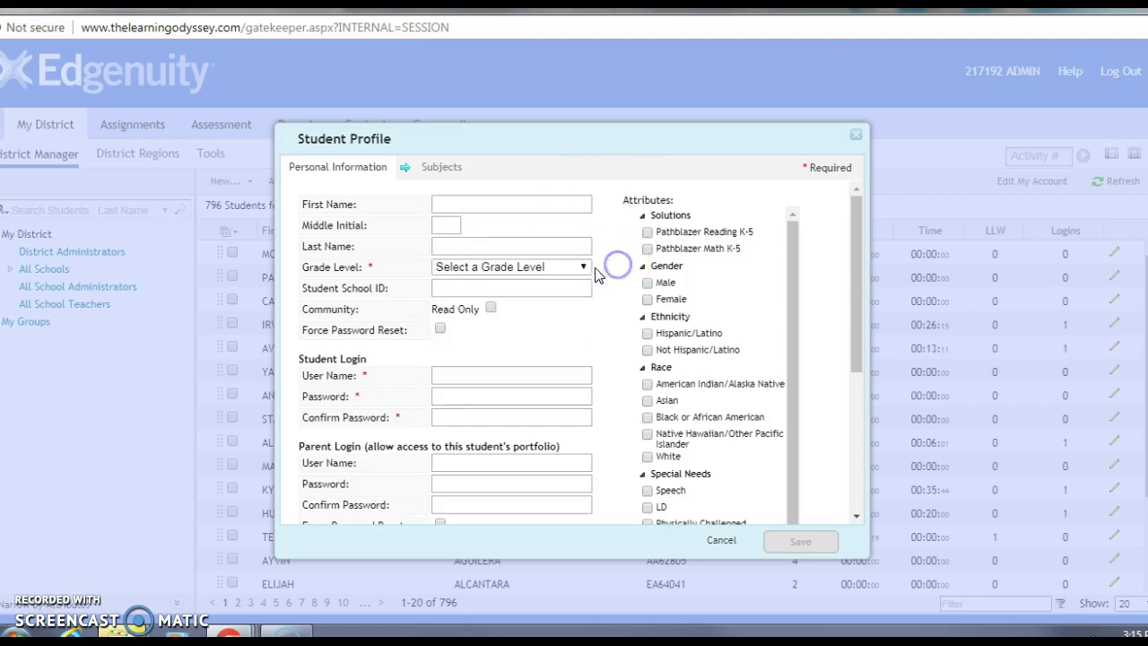
click(543, 268)
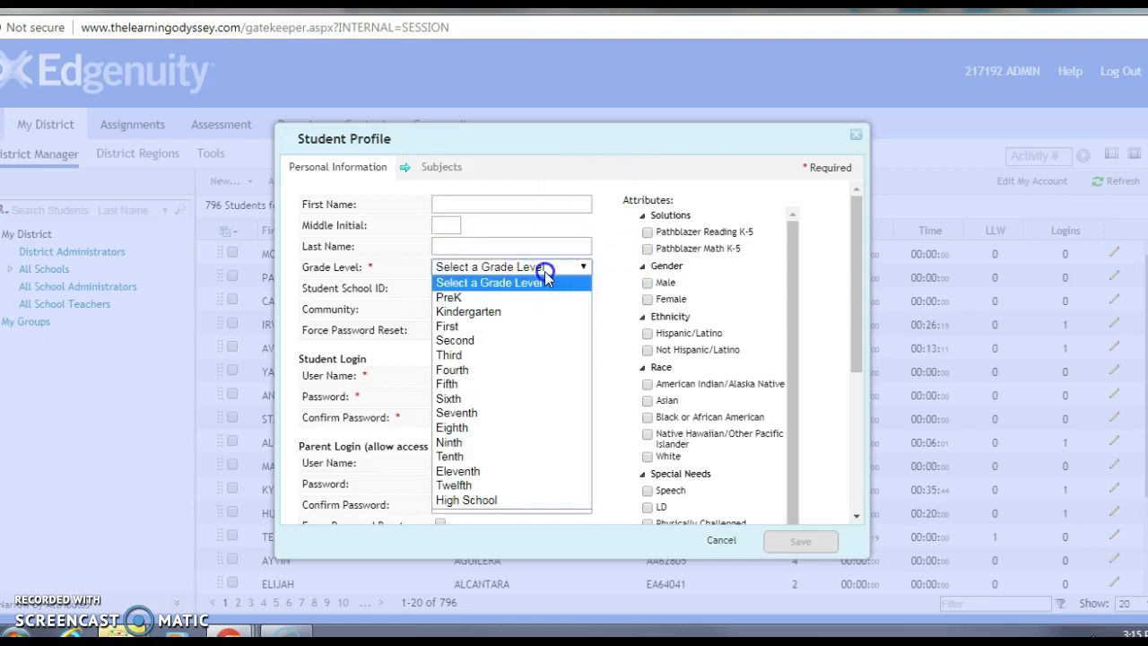
click(592, 271)
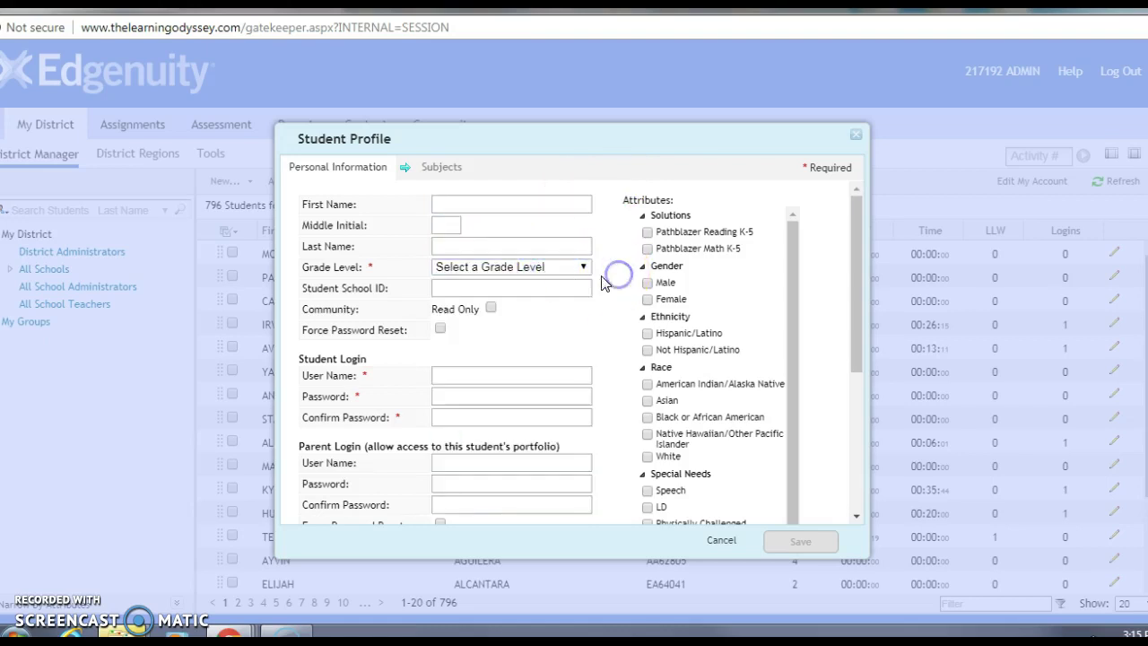
Review the school ID, user name and password fields, then return to First Name
click(470, 288)
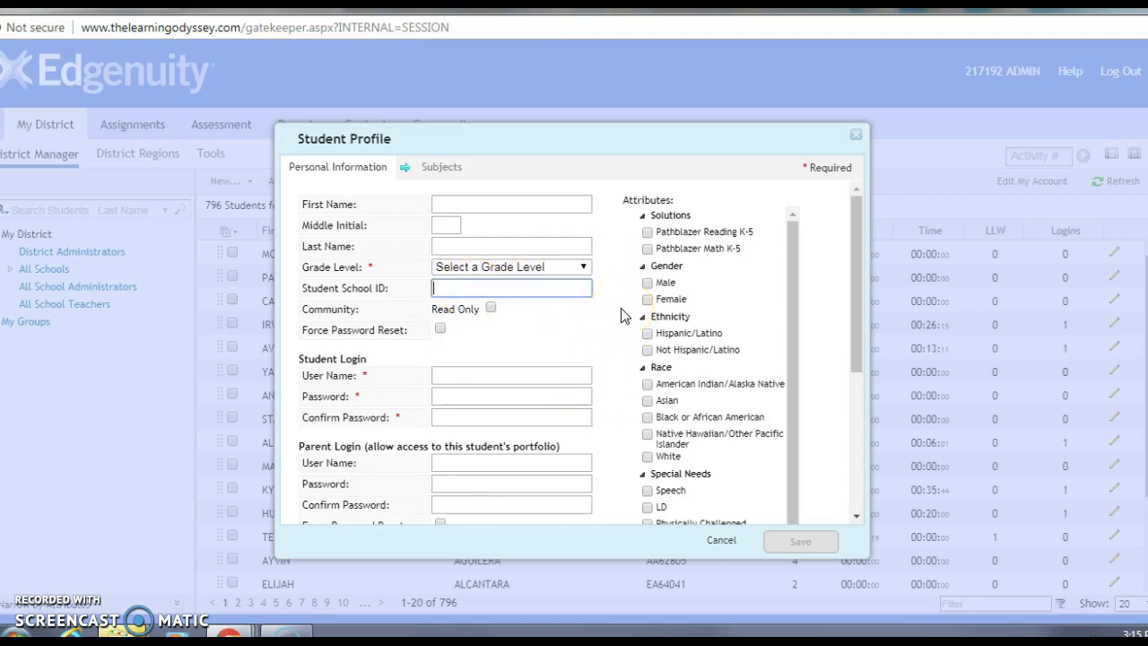
click(484, 374)
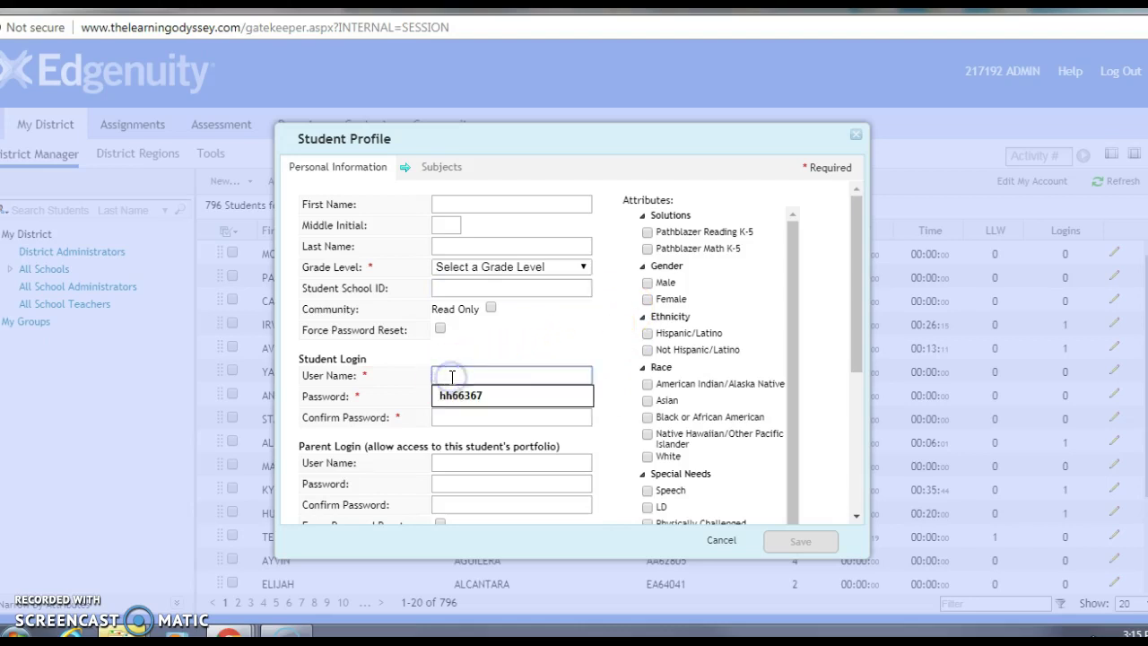
click(617, 368)
click(455, 398)
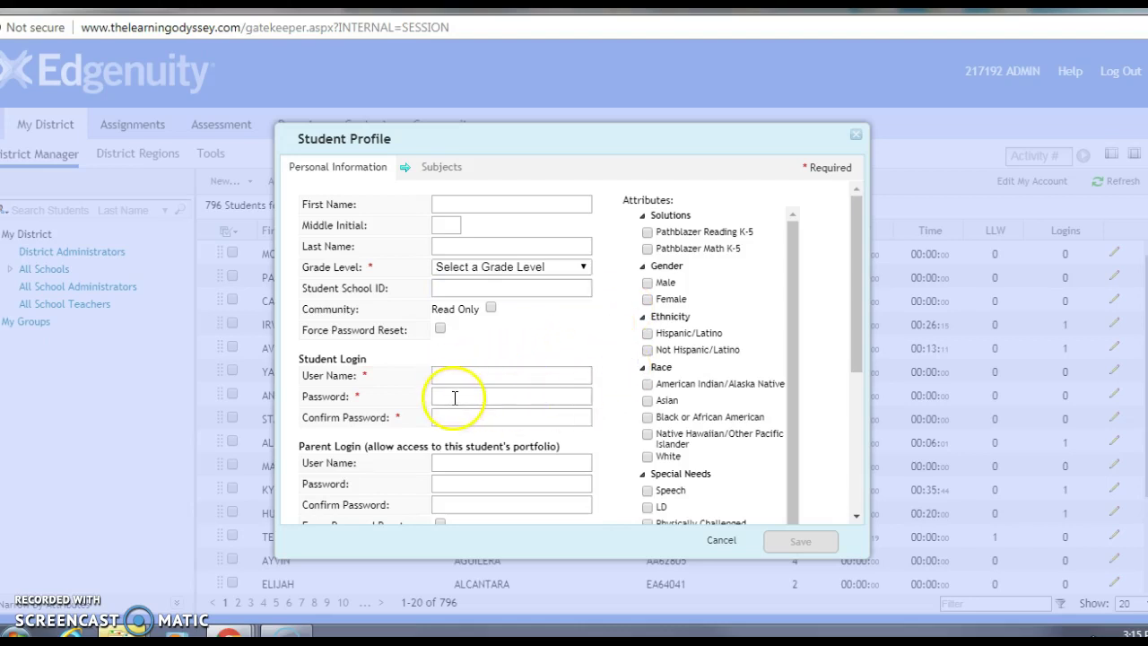
click(450, 397)
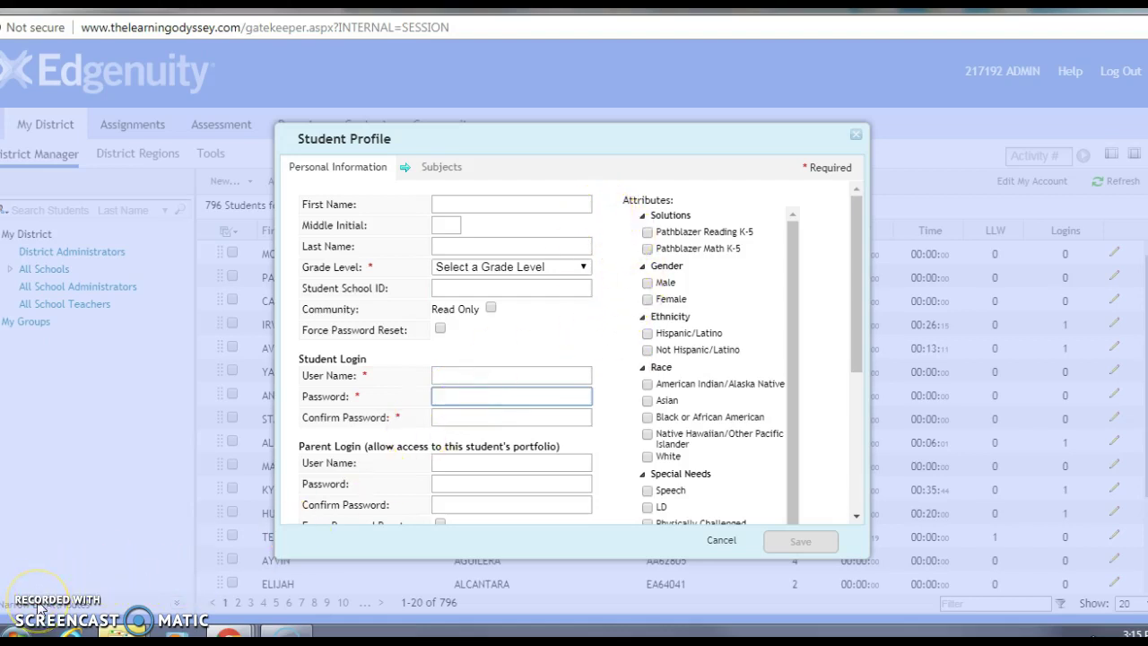
click(450, 202)
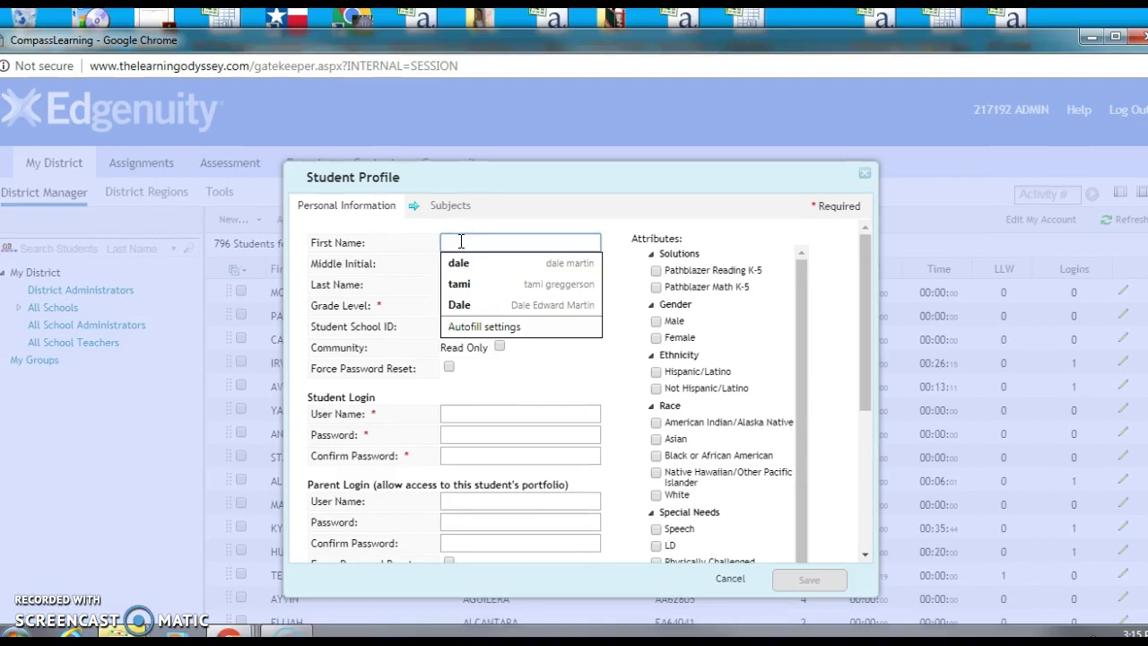
Enter the student's first and last name and set Grade Level to Fourth
key(Tab)
key(Tab)
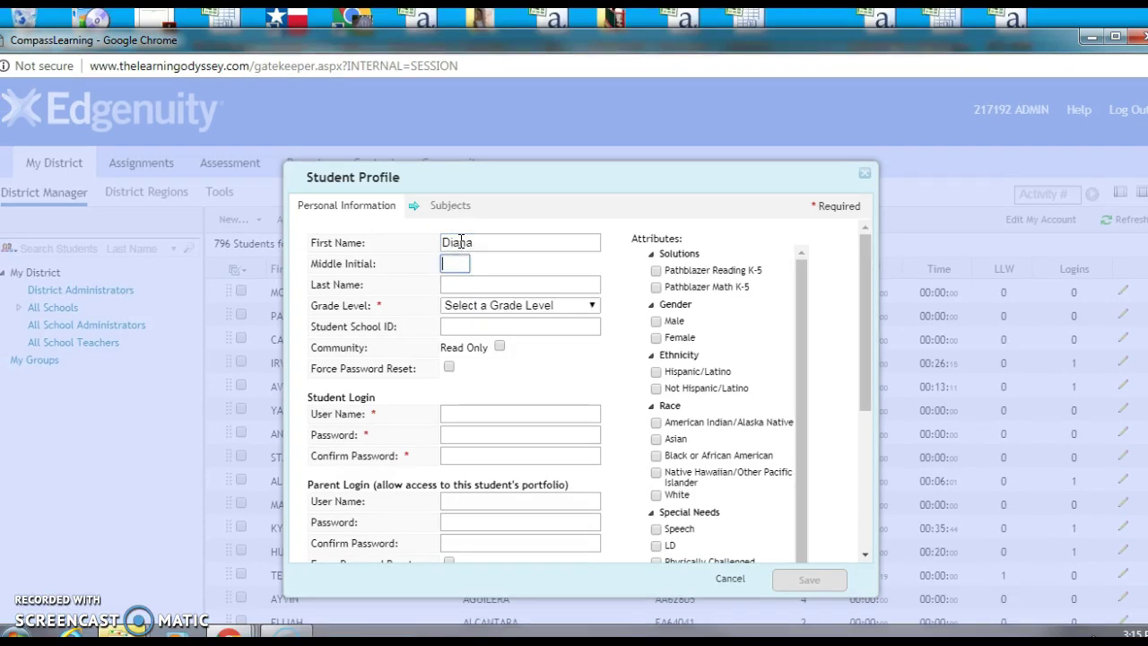
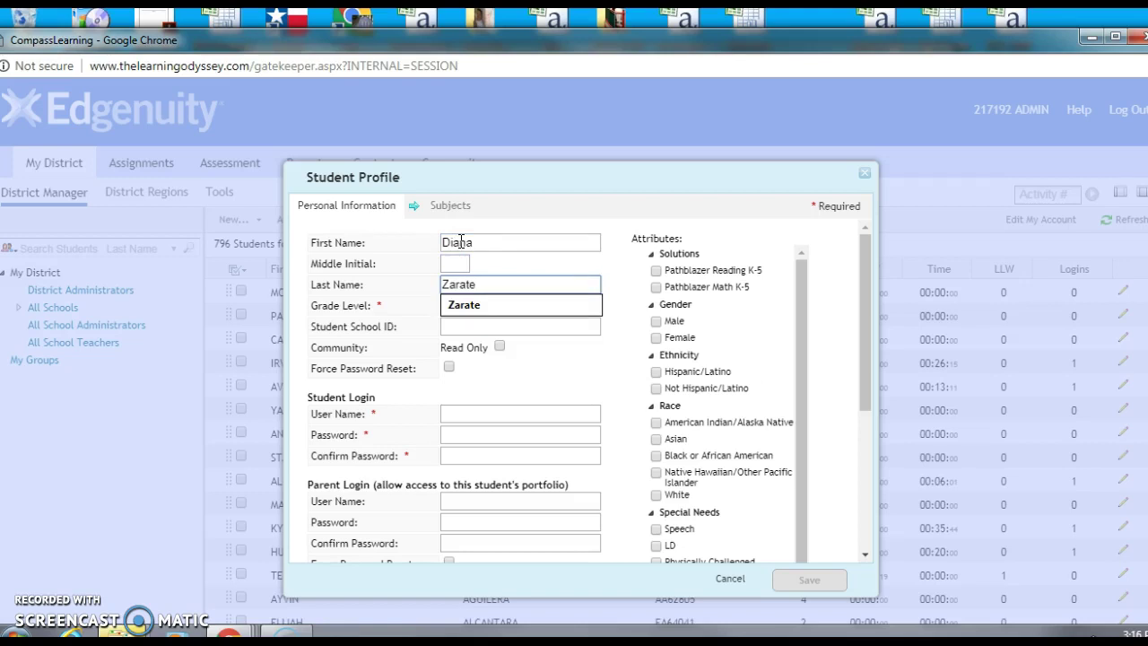
key(Tab)
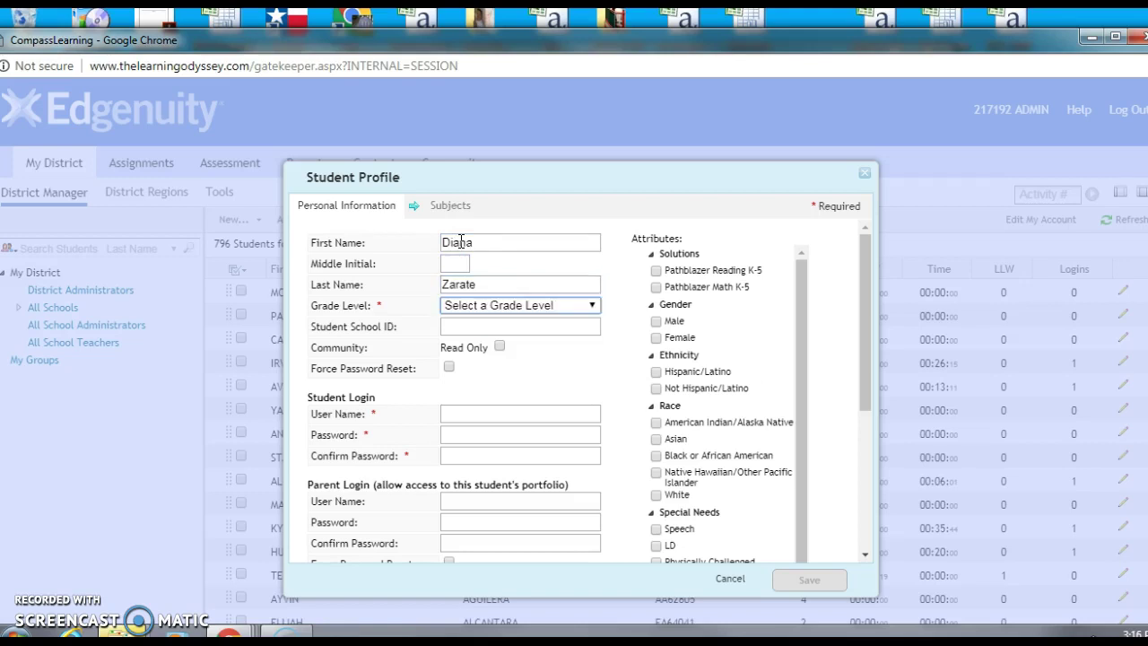
click(577, 313)
click(470, 406)
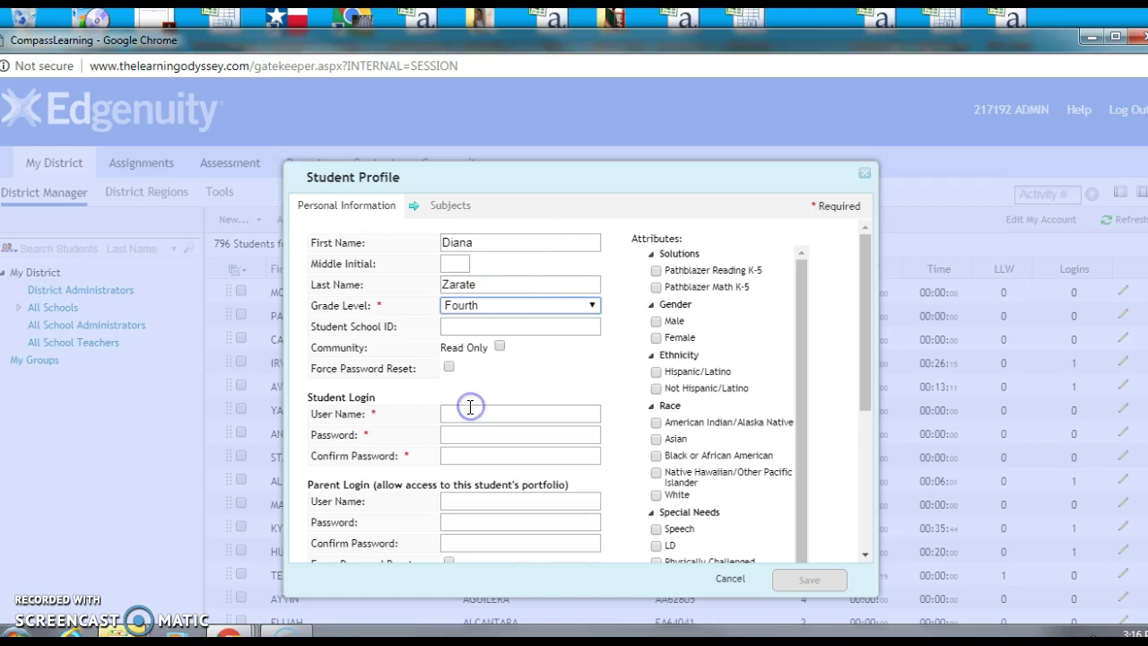
Fill in the student school ID, login user name, and the password with its confirmation
click(469, 326)
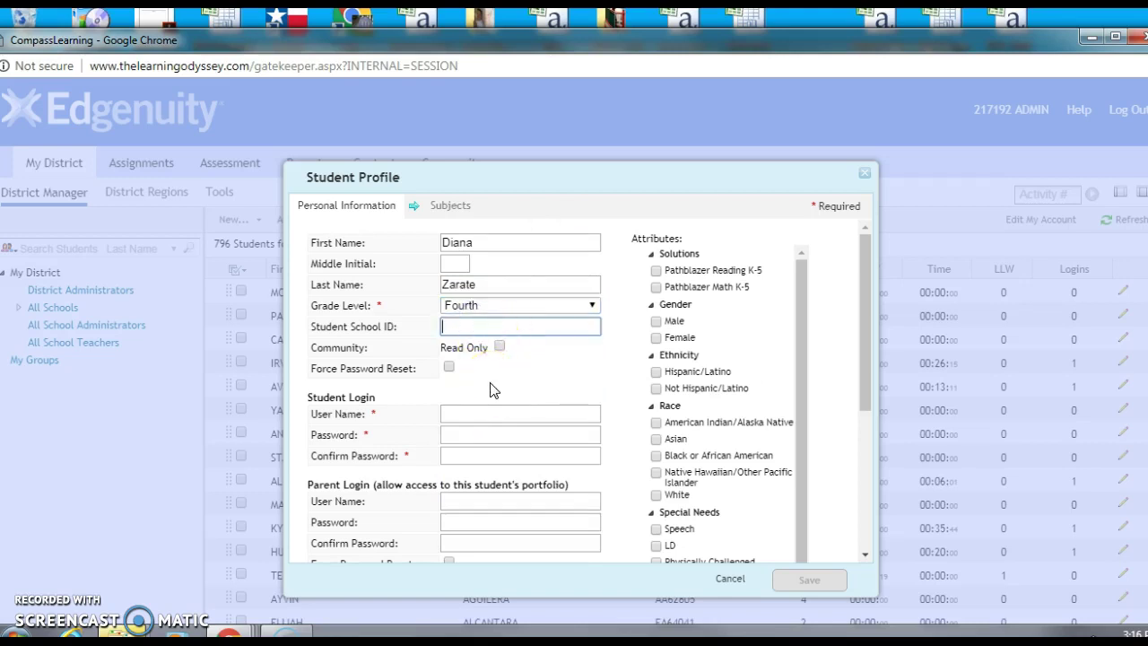
text(064596)
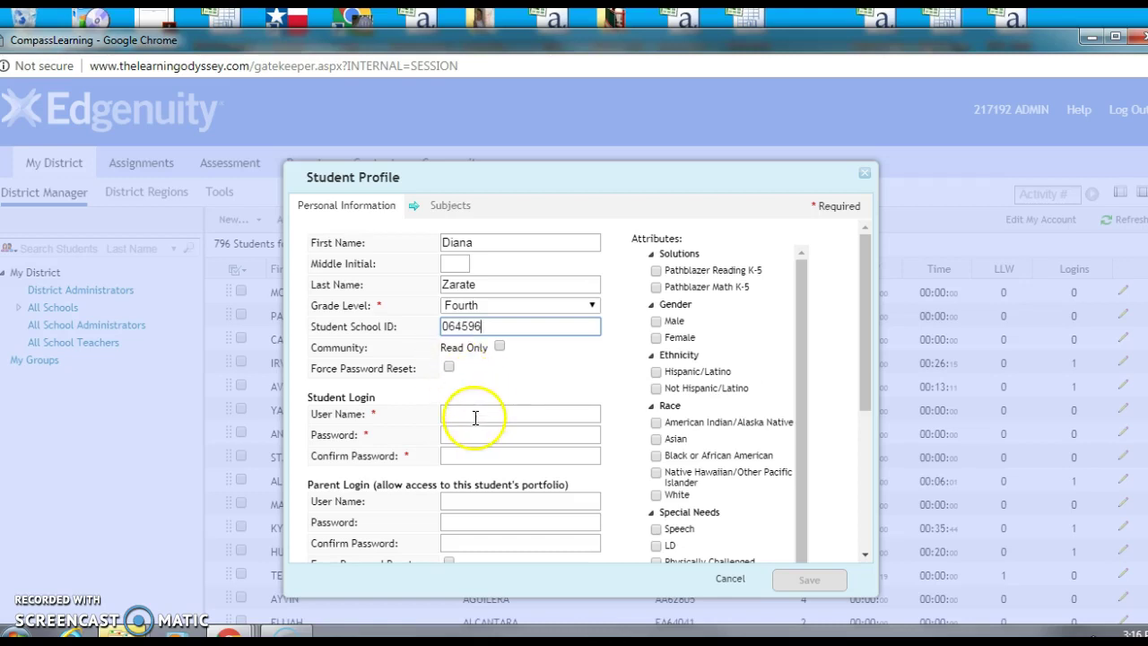
click(473, 415)
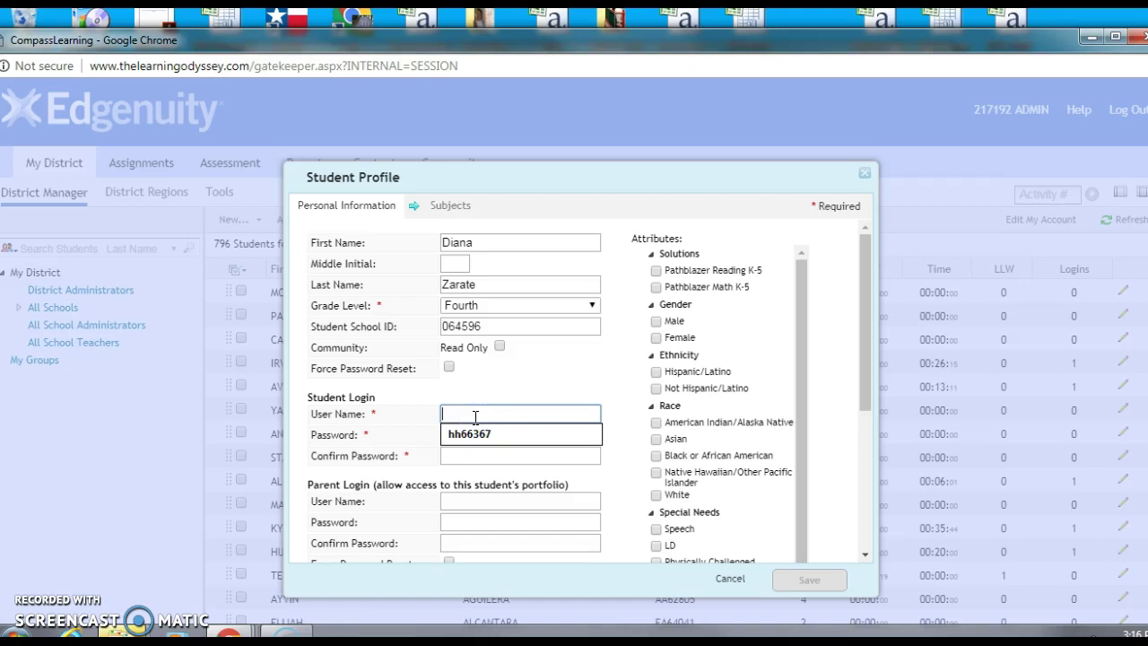
text(dz)
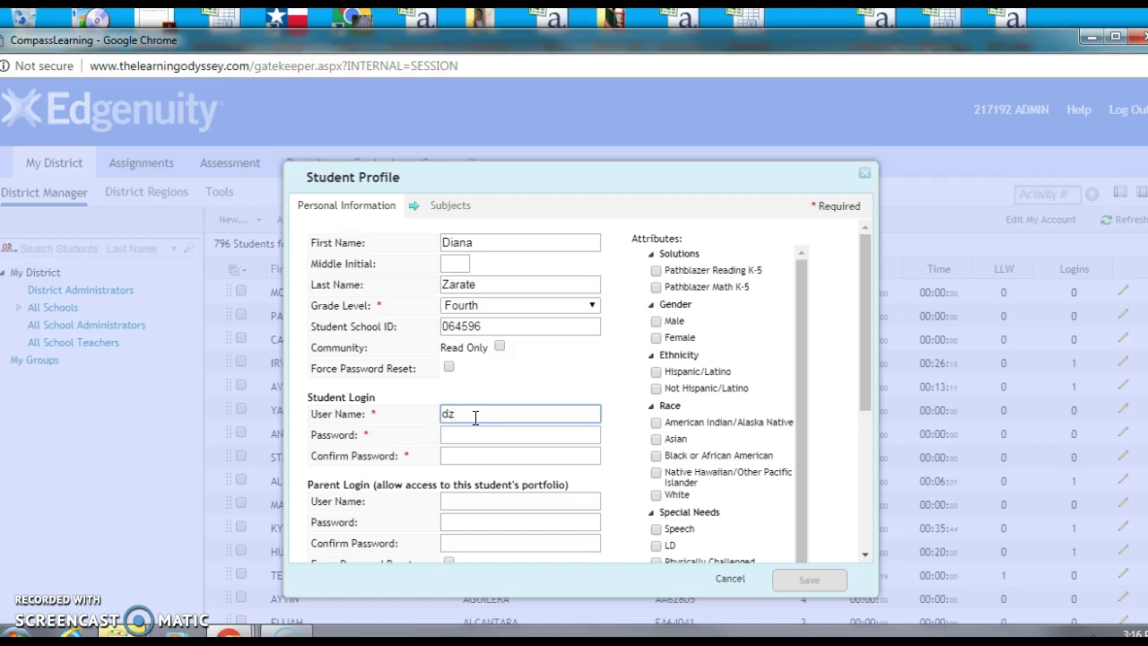
text(64596)
click(475, 433)
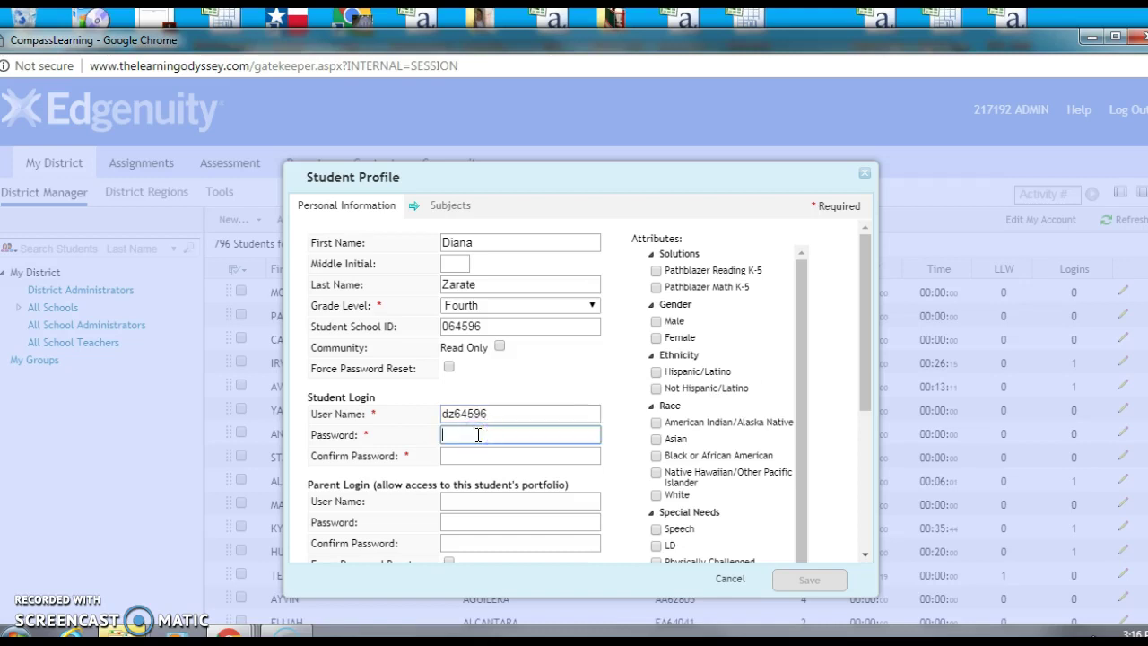
text(password1)
key(Tab)
text(password1)
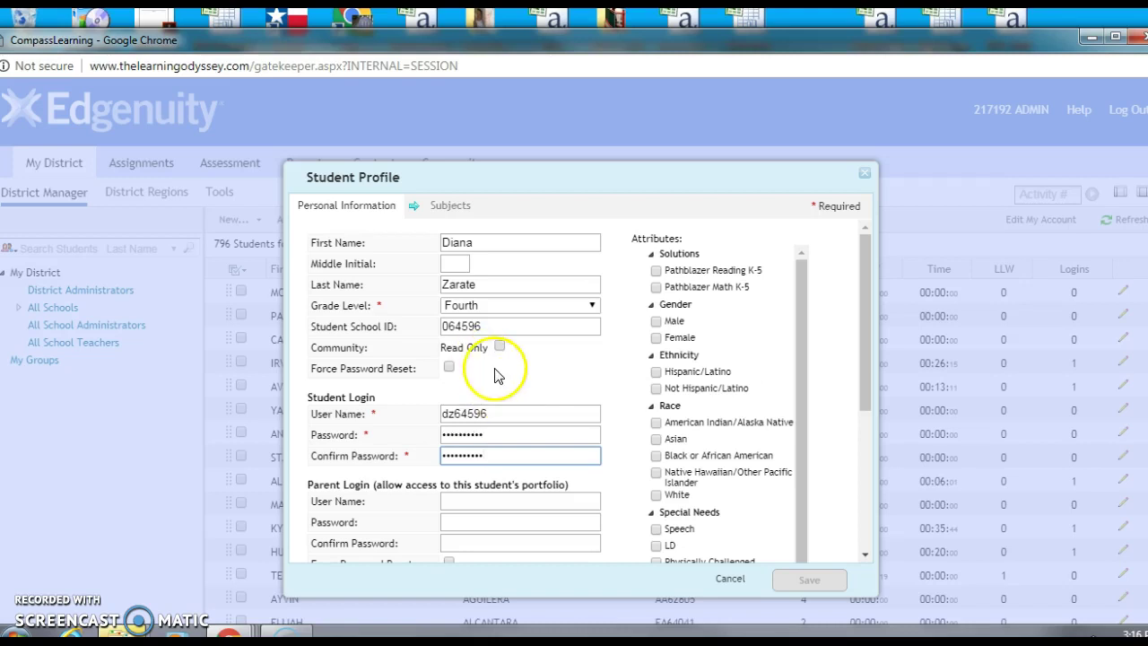
Assign Pathblazer Reading K-5 and Math K-5, then view the Subjects levels set to 4
click(657, 271)
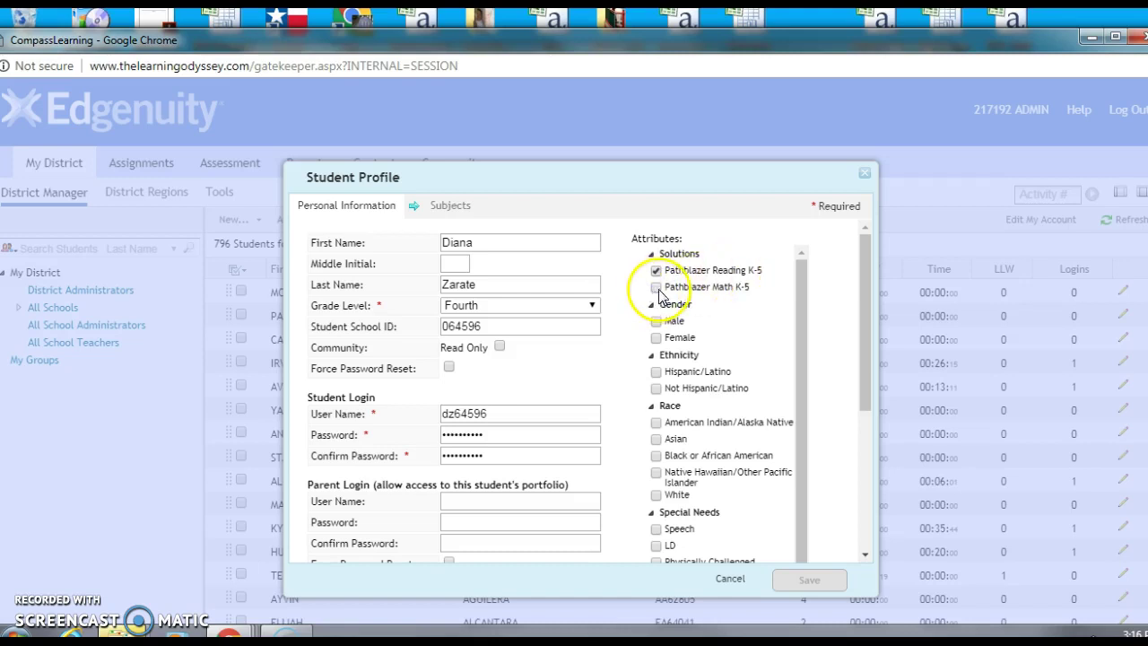
click(656, 287)
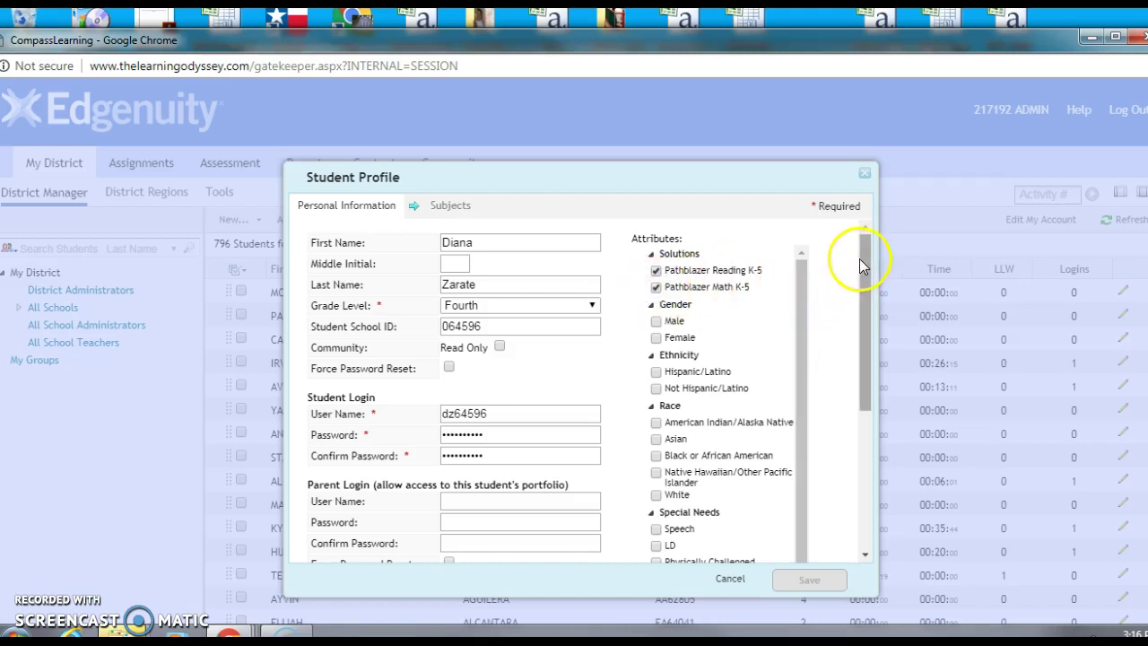
drag(863, 248, 855, 430)
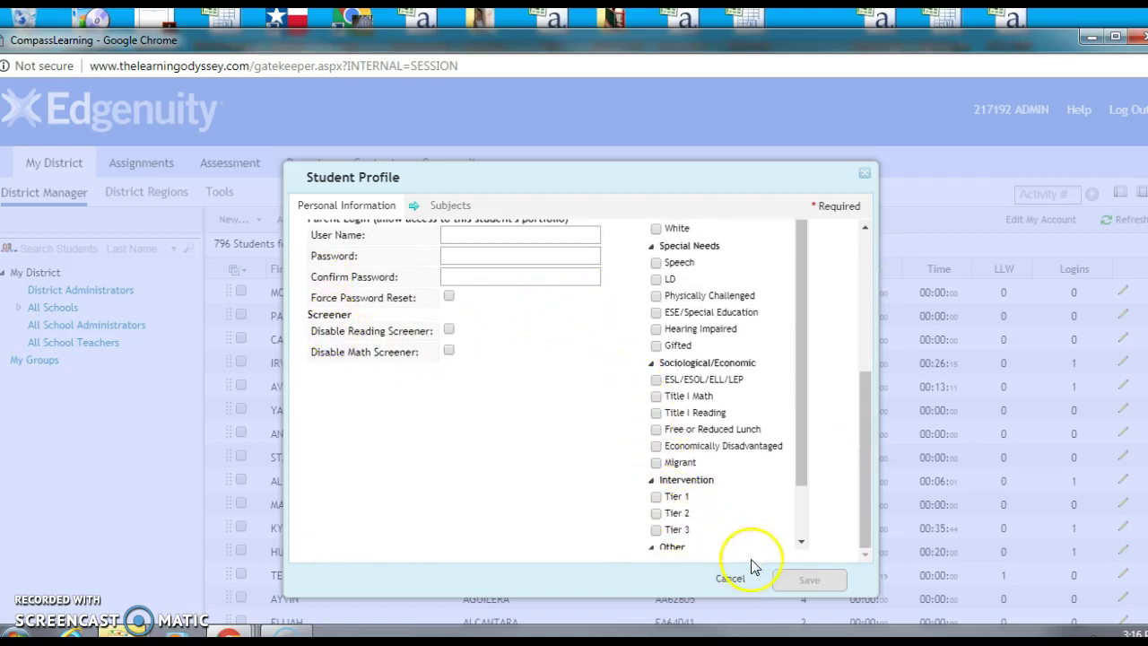
click(437, 211)
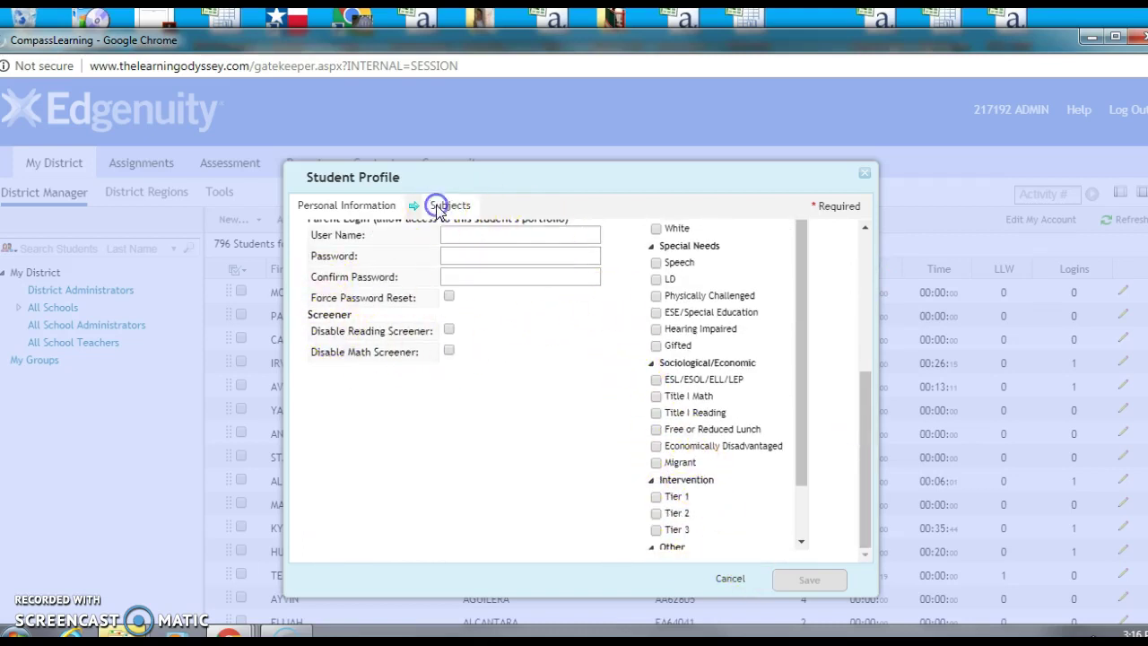
click(448, 213)
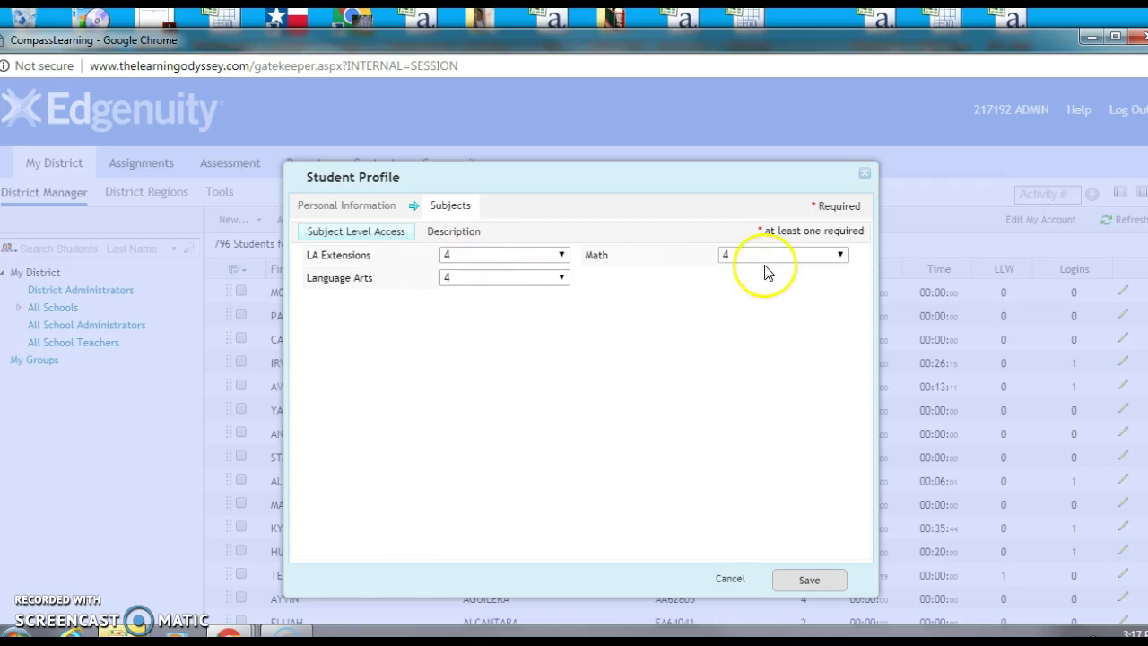
Save the new student and search by last name, finding one grade 4 Greenleaf match
click(805, 581)
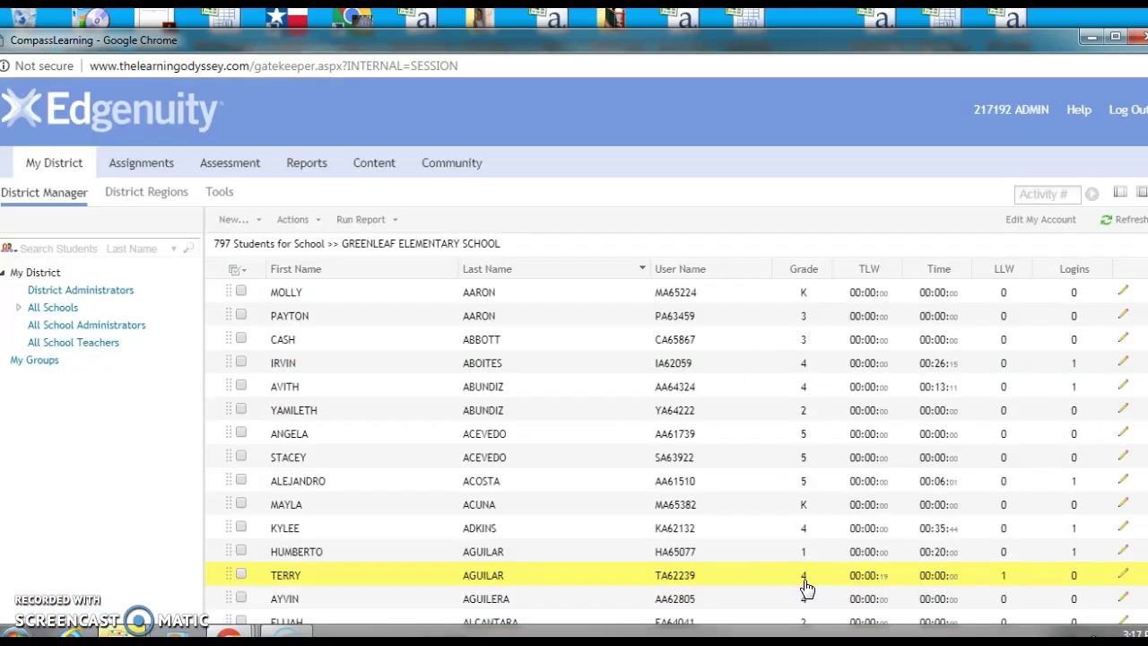
click(647, 509)
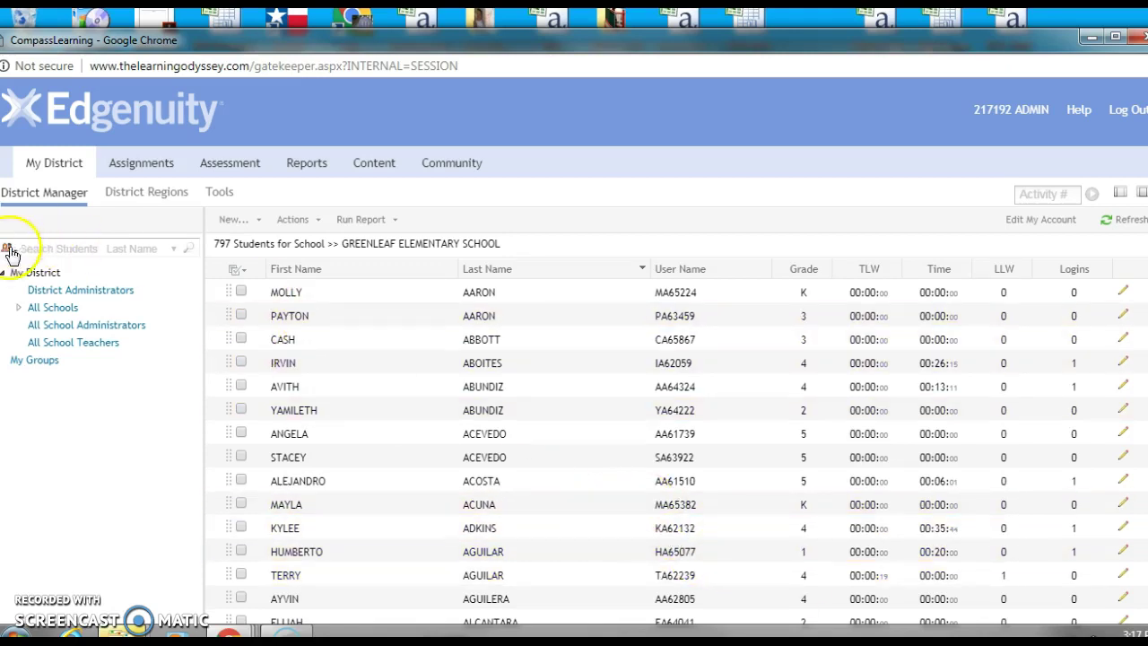
click(51, 246)
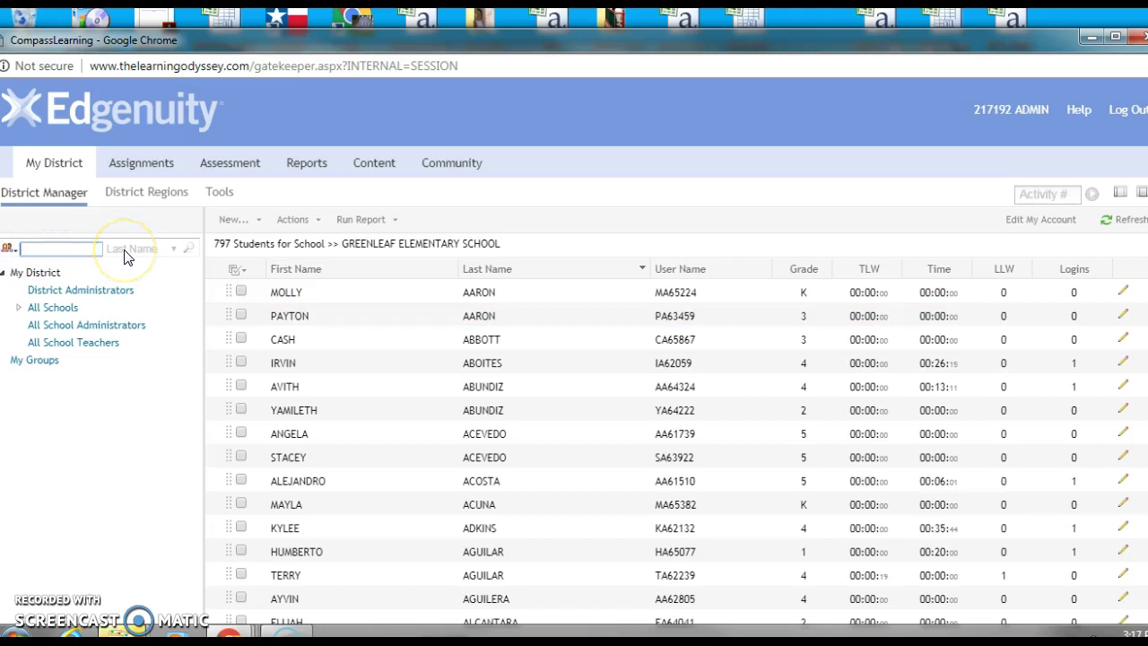
text(zarate)
key(Return)
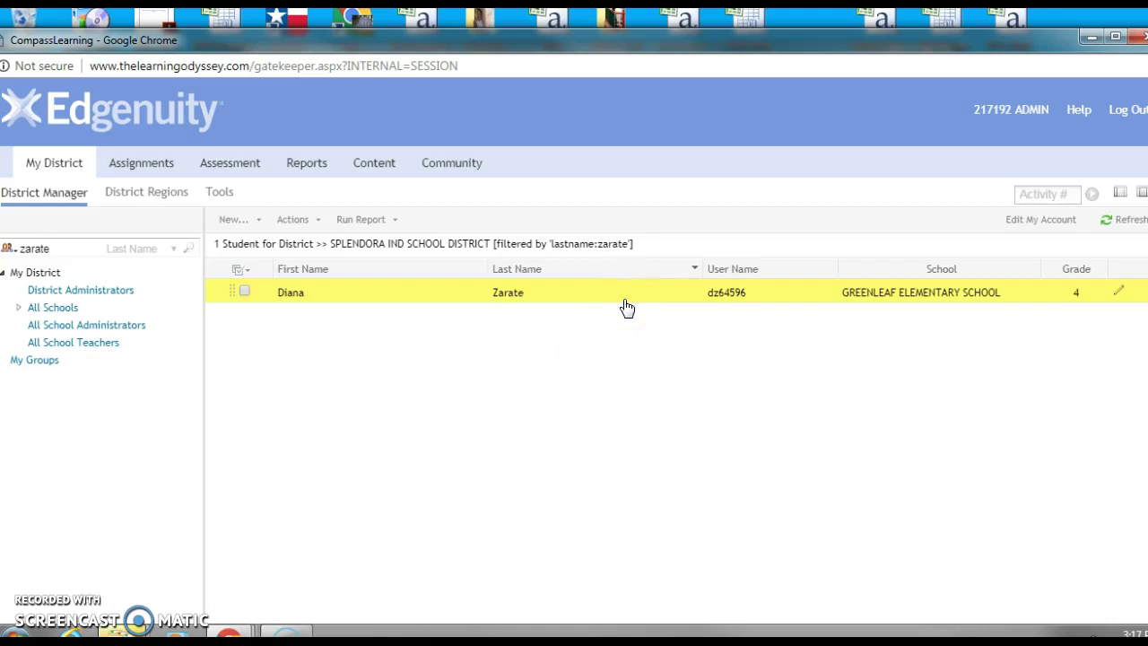
click(743, 328)
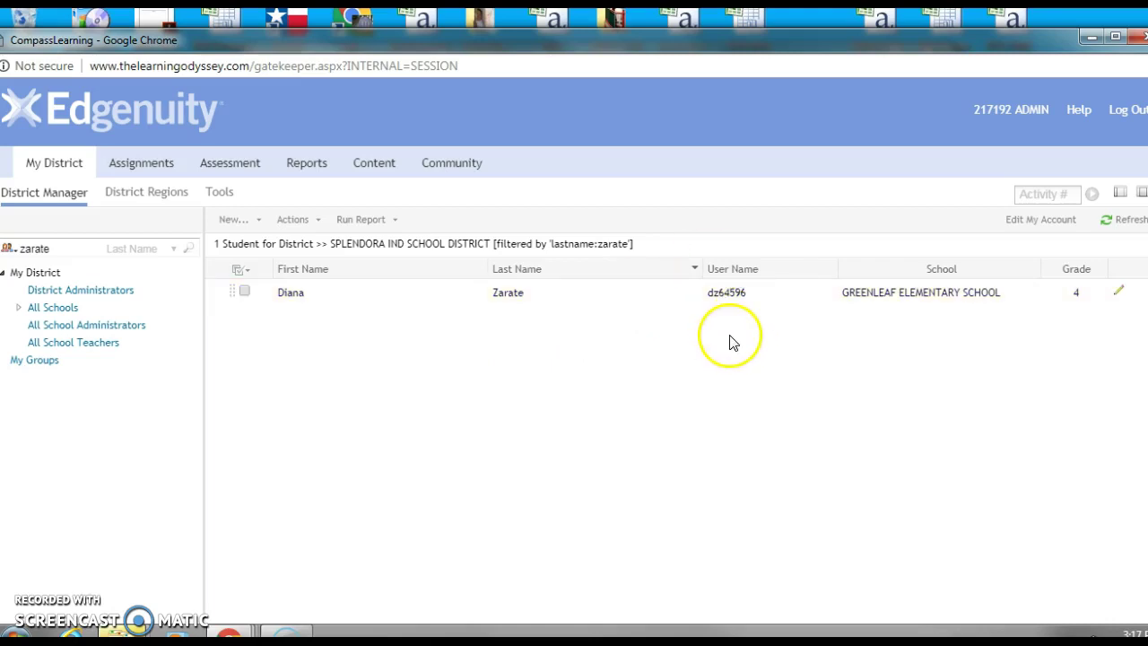
click(719, 303)
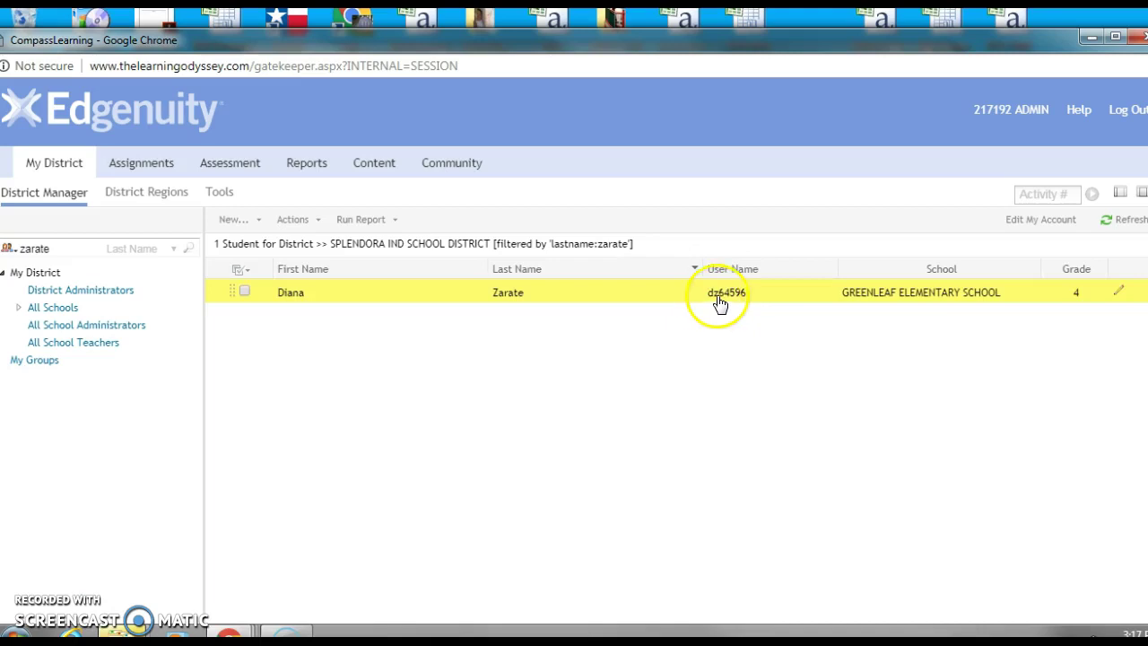